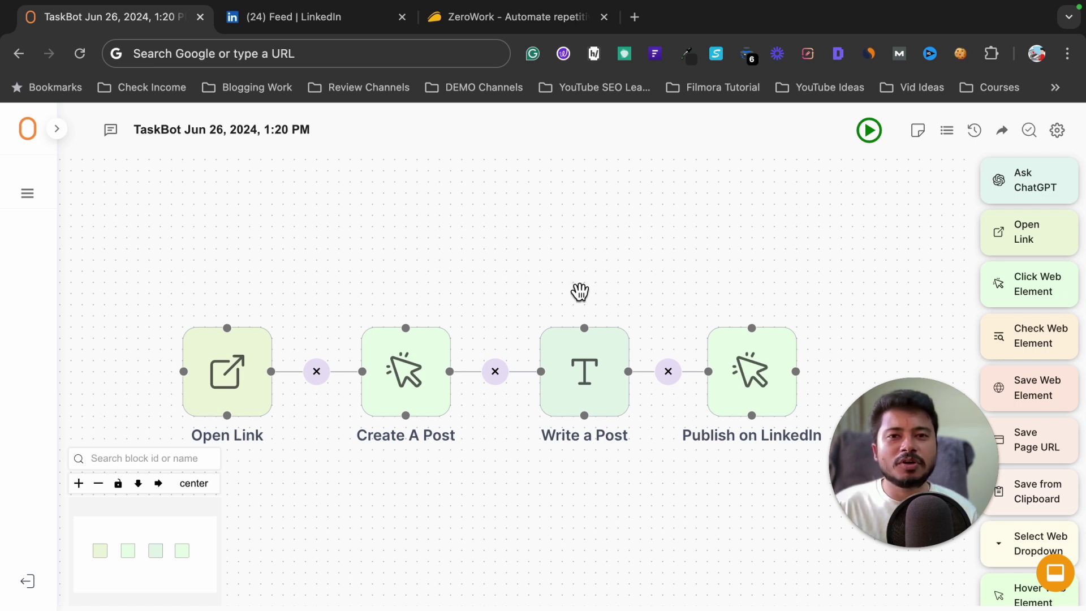
Step: Browse AppSumo's $79 ZeroWork lifetime deal page, then return to the TaskBots list
scroll(581, 291, down, 2)
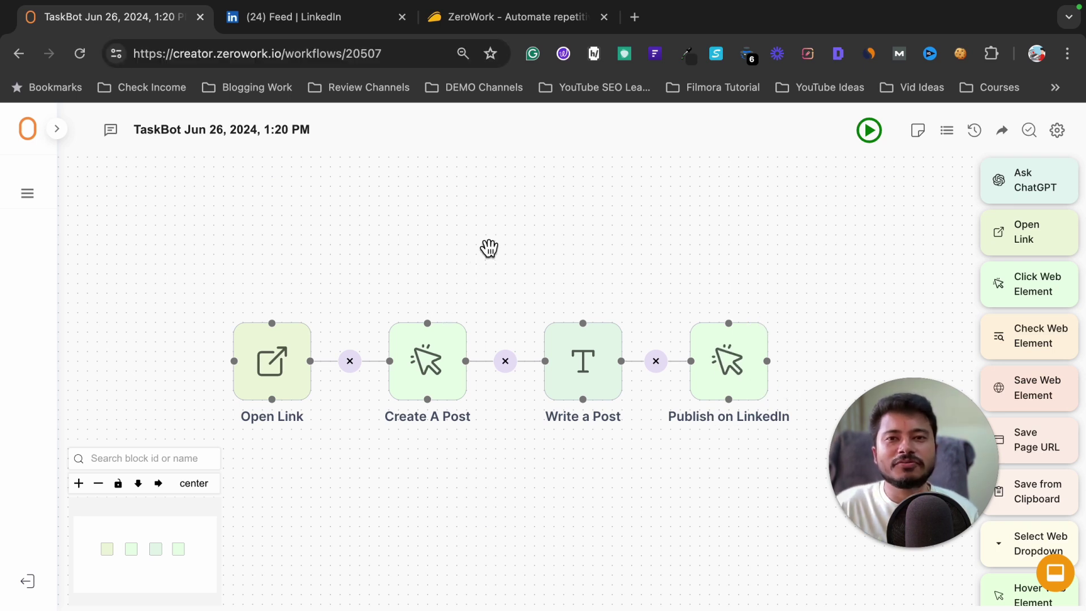
click(529, 17)
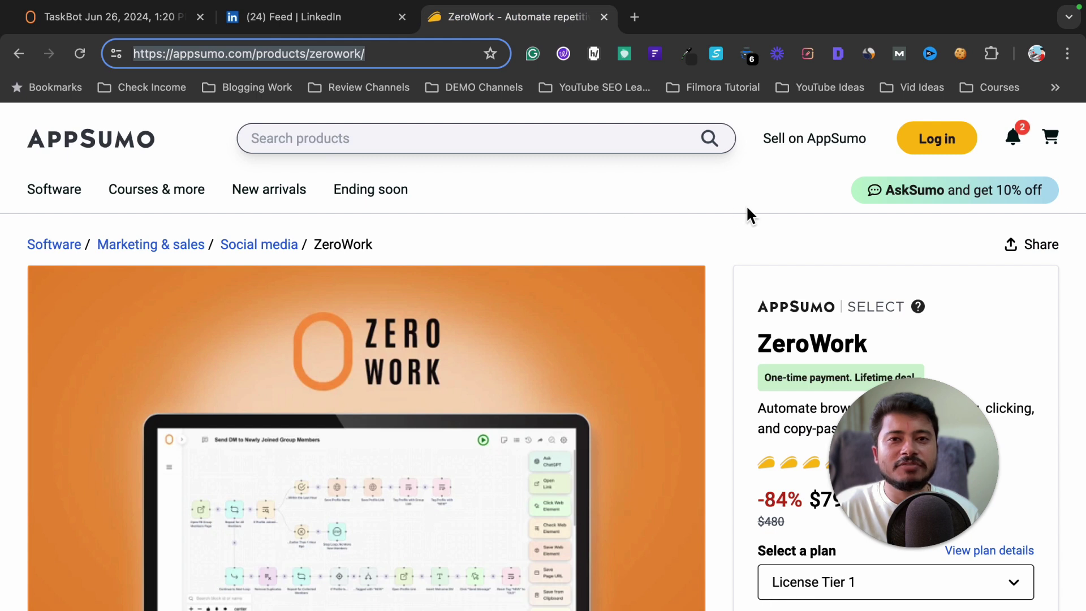
drag(922, 475, 492, 475)
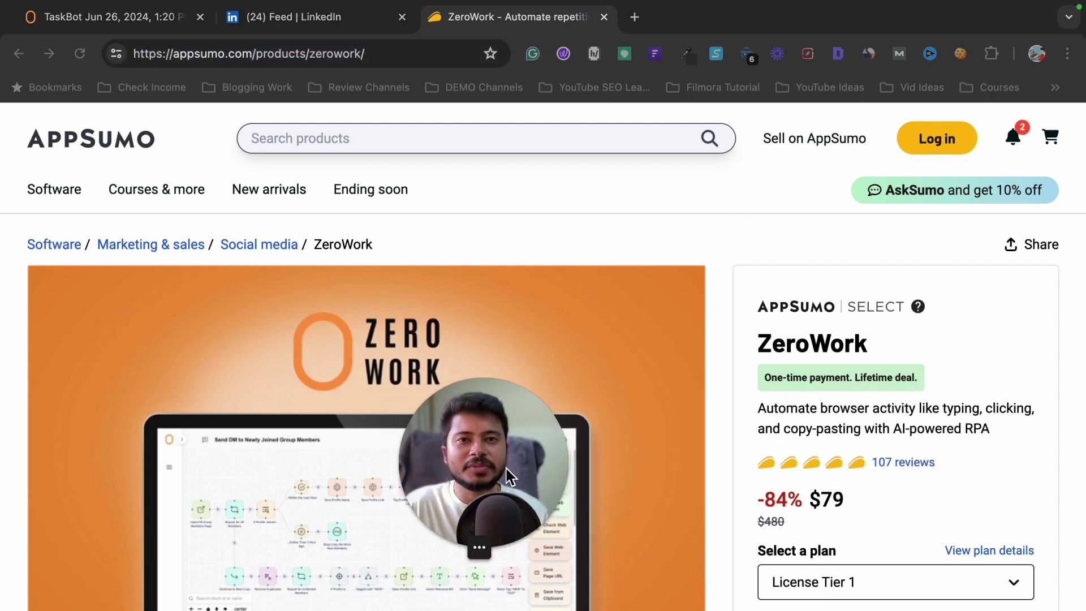
scroll(734, 485, down, 2)
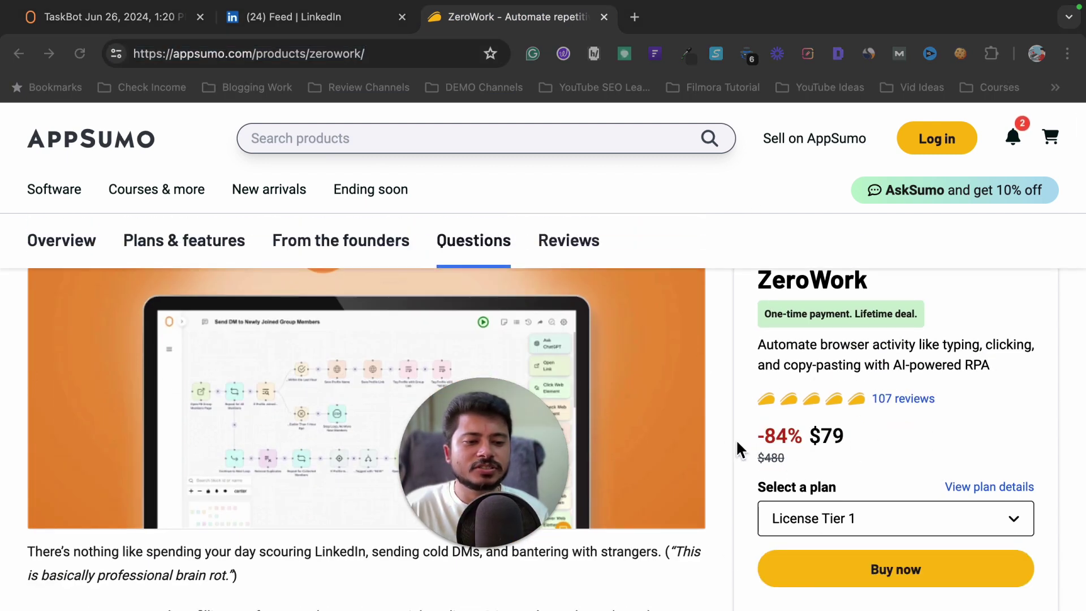
scroll(646, 424, up, 1)
drag(445, 425, 907, 425)
scroll(466, 344, down, 2)
scroll(466, 344, up, 2)
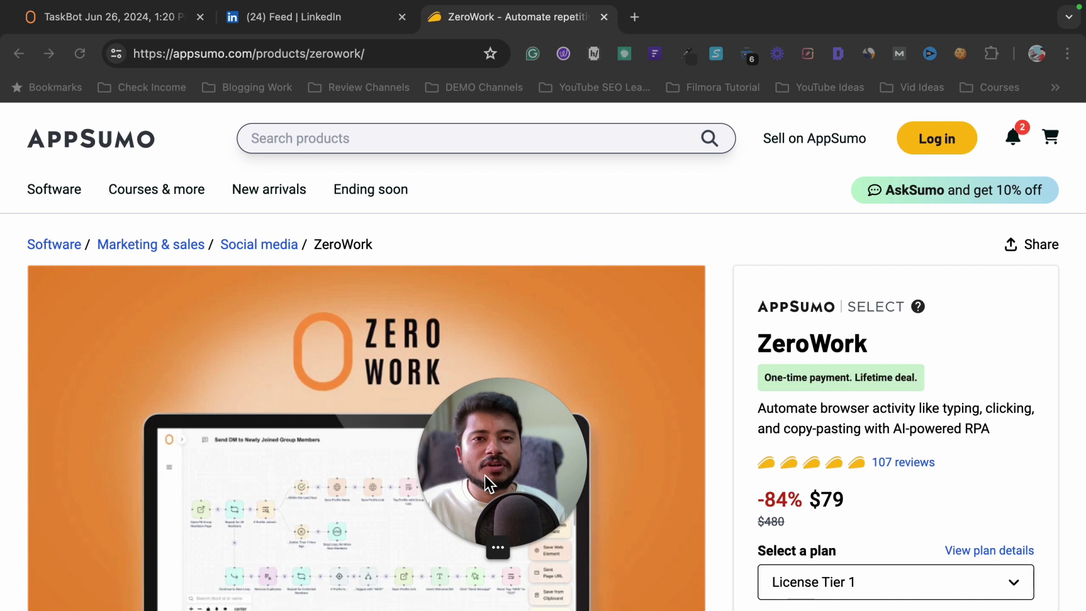
scroll(619, 475, down, 2)
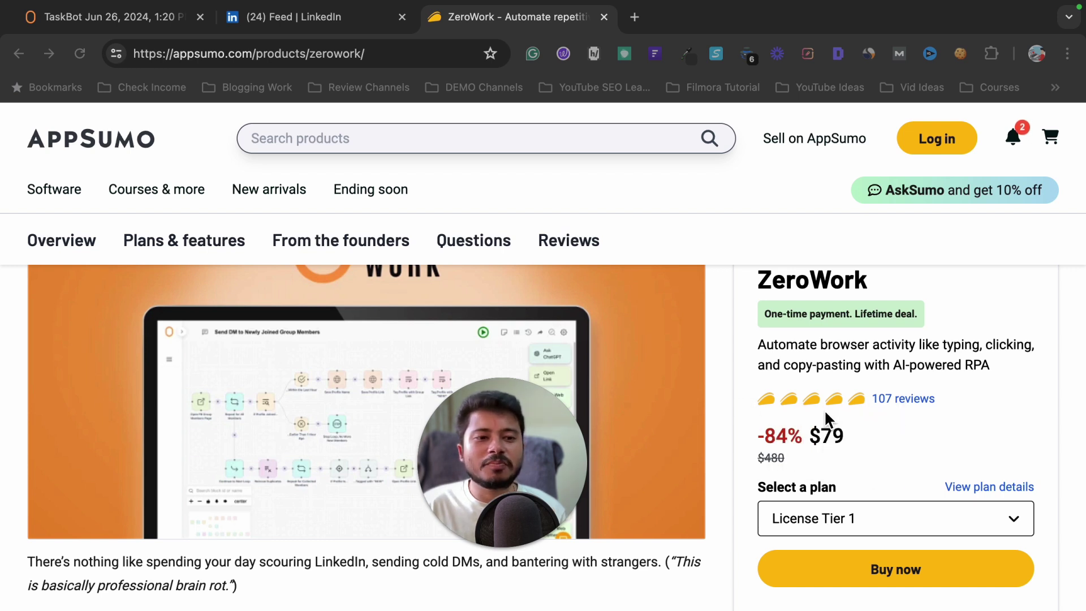
scroll(821, 410, up, 2)
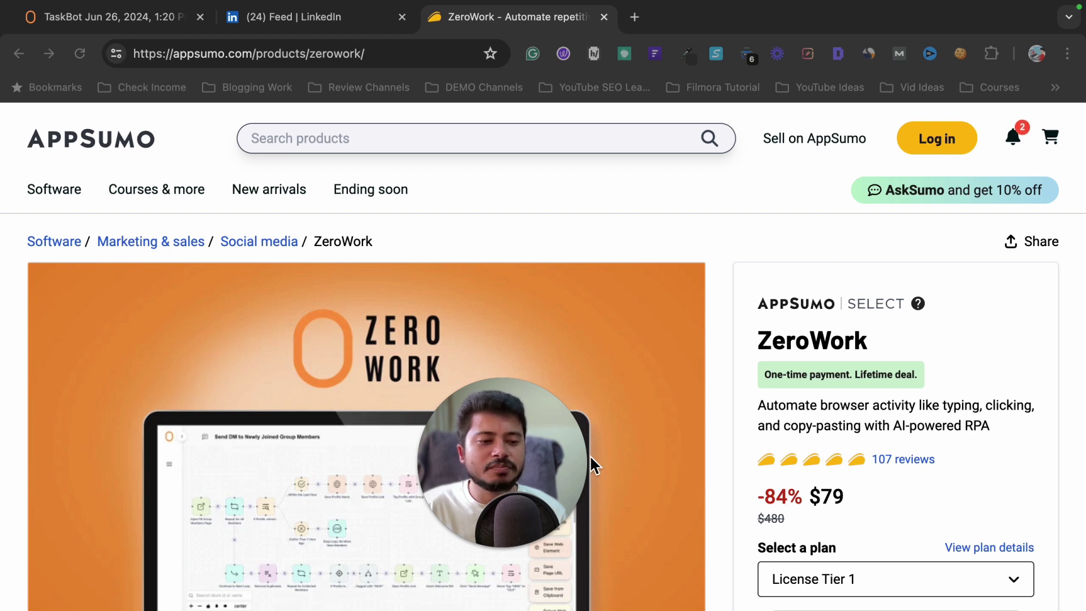
scroll(648, 405, down, 8)
scroll(647, 405, down, 10)
scroll(611, 411, down, 7)
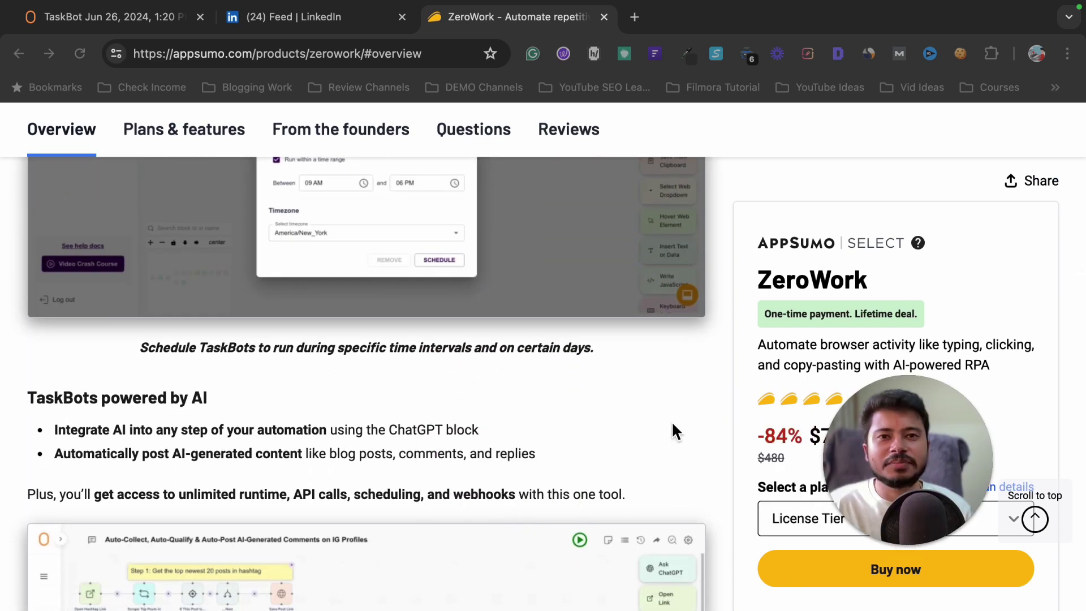
scroll(609, 417, up, 20)
scroll(513, 310, down, 1)
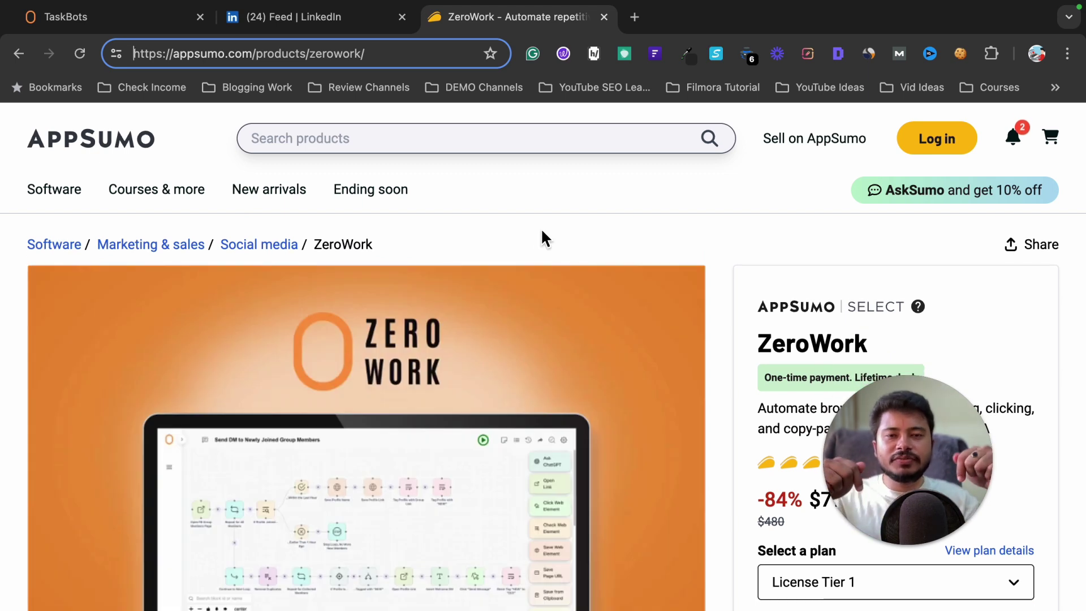
key(super+1)
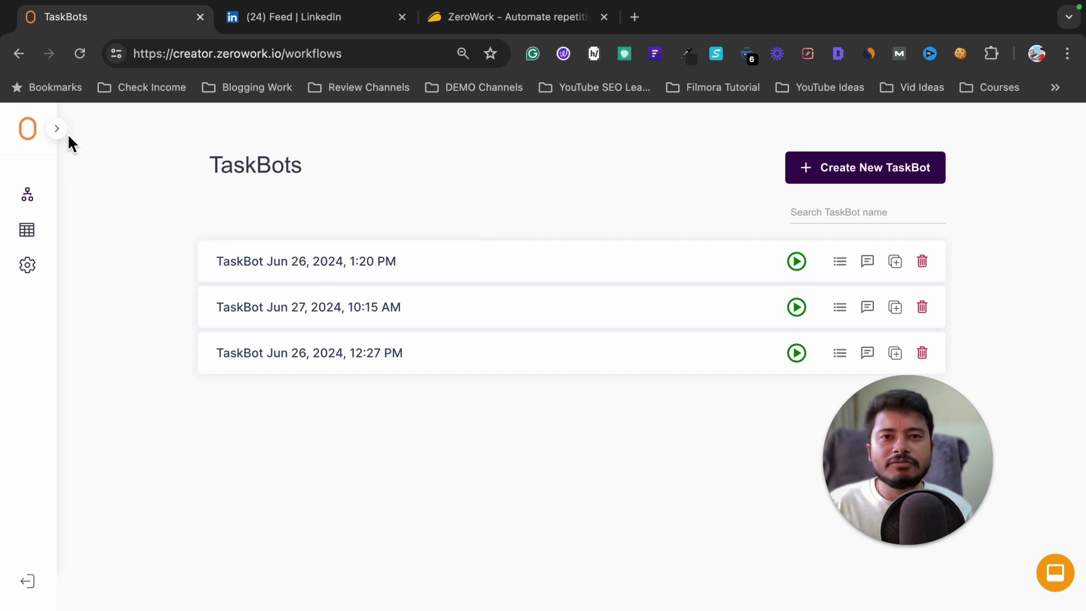
Step: Save the OpenAI key under ZeroWork's Integrations settings, then bring up the LinkedIn feed
click(26, 271)
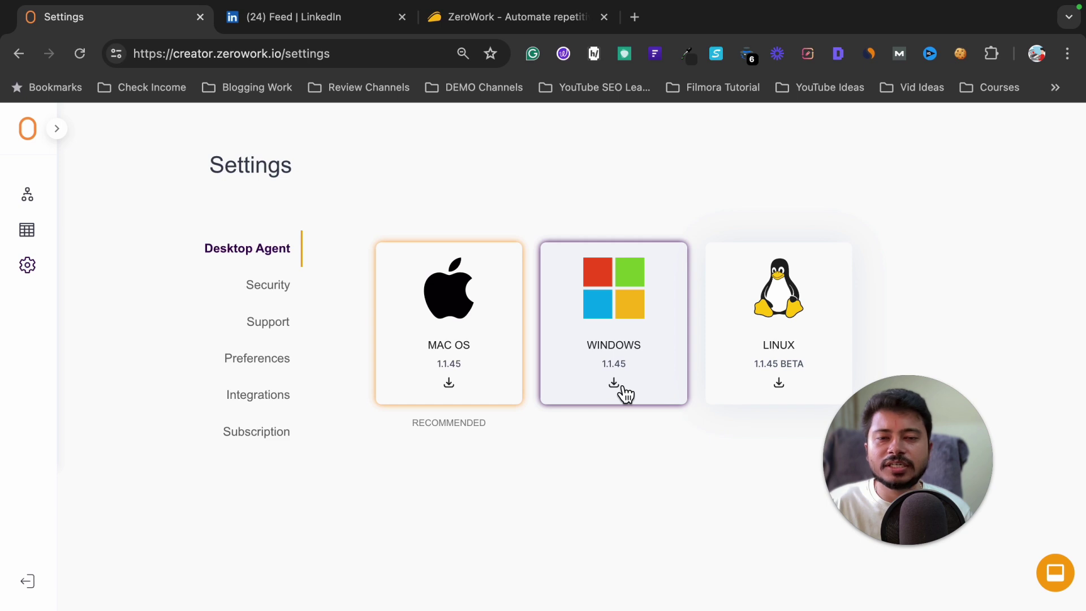
click(258, 403)
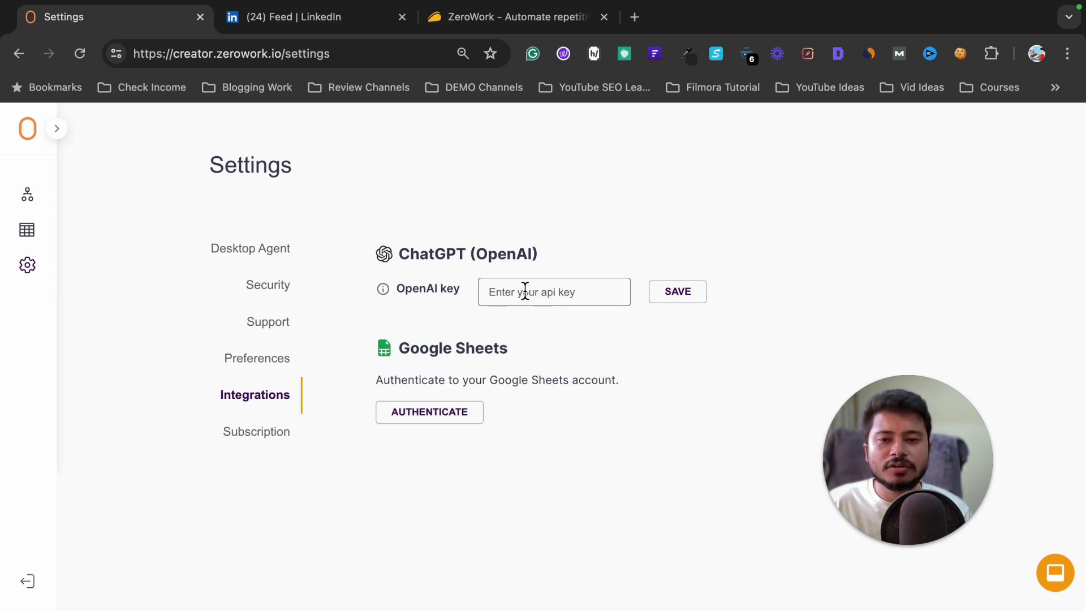
click(698, 298)
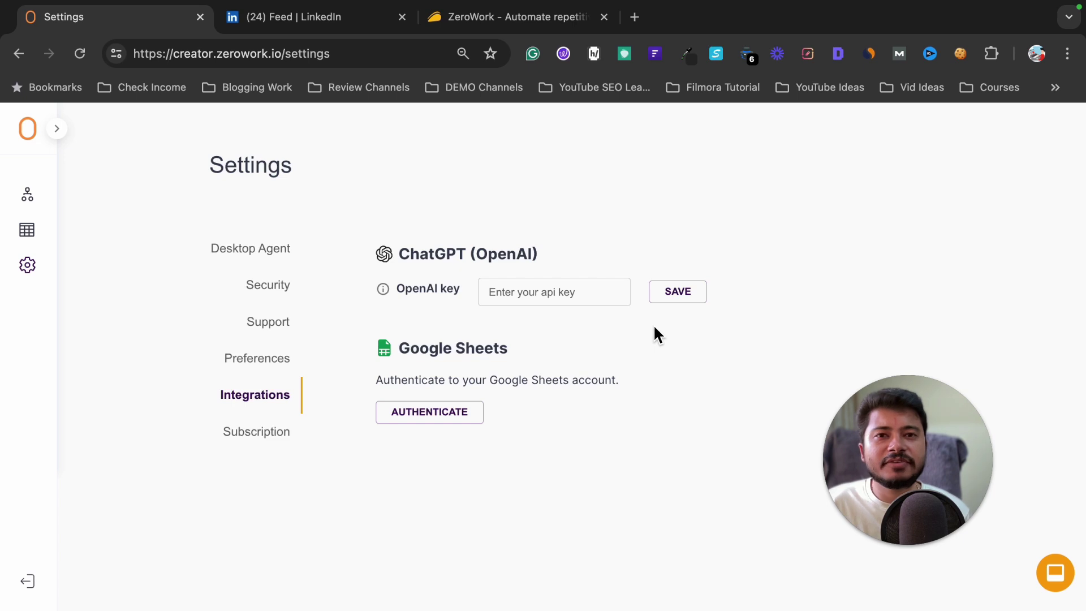
click(305, 17)
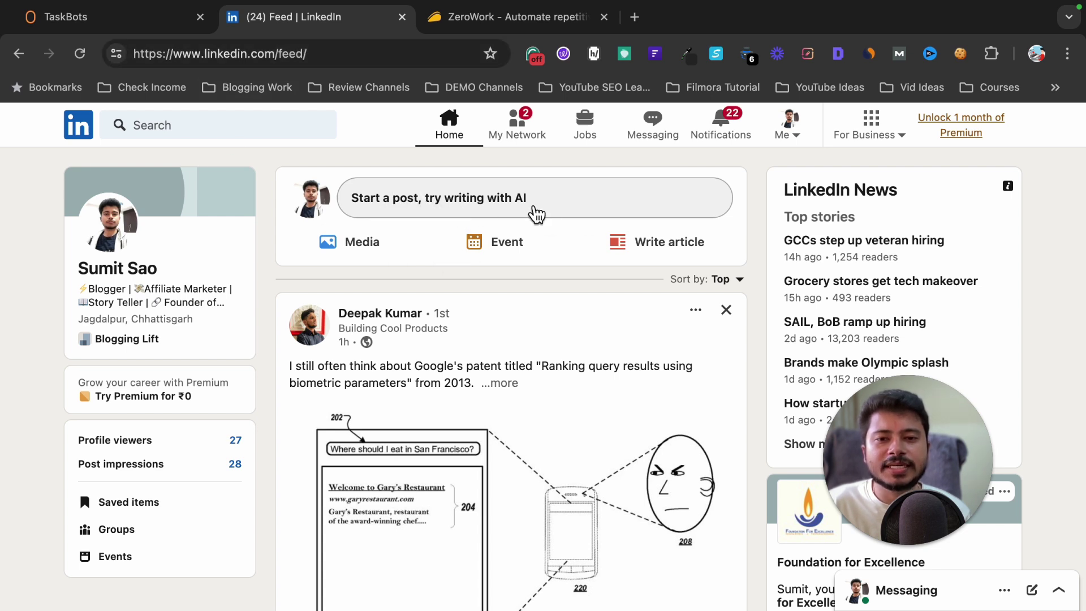
Step: Open and close LinkedIn's empty 'Start a post' composer, then return to the TaskBots list
click(534, 214)
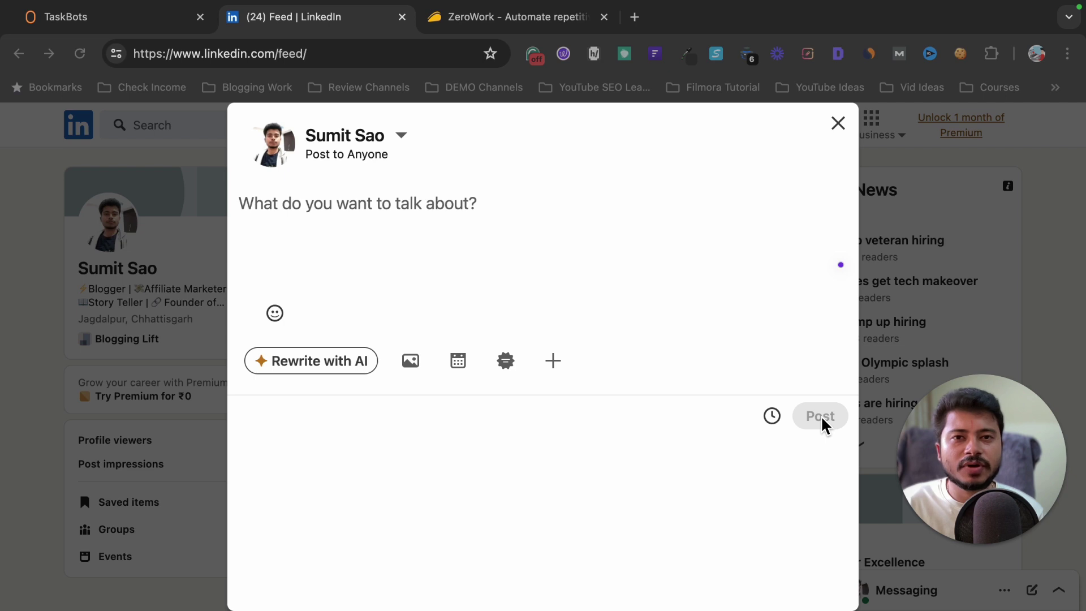
click(839, 124)
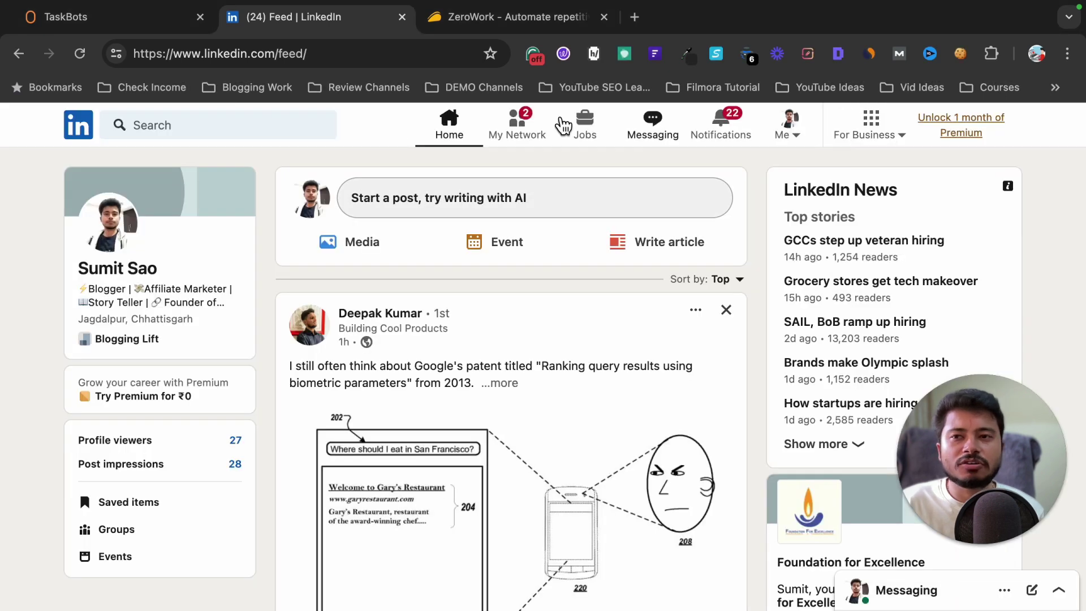
click(116, 25)
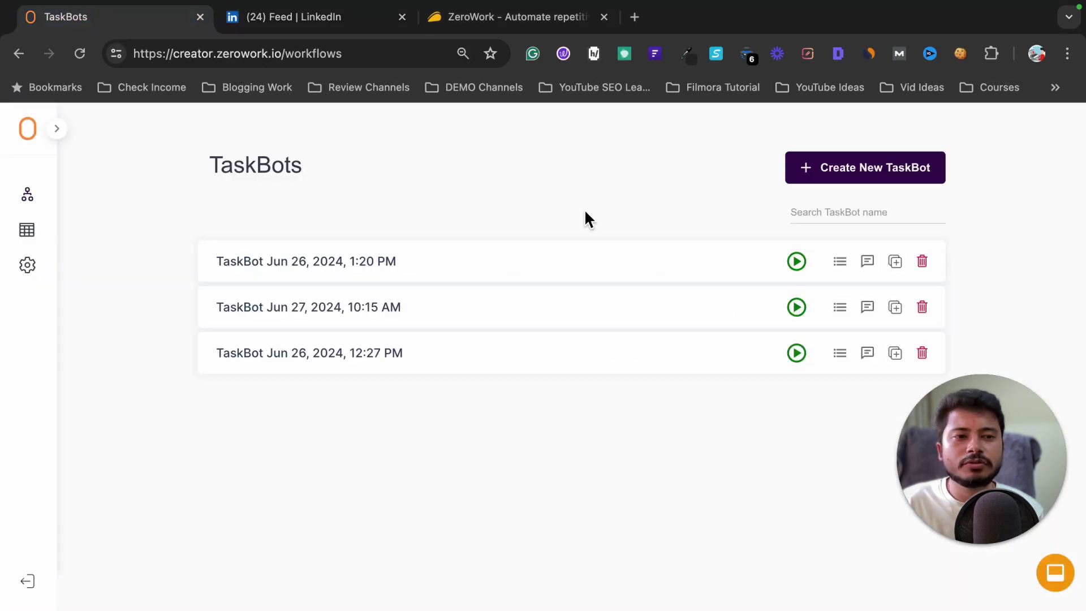
click(857, 173)
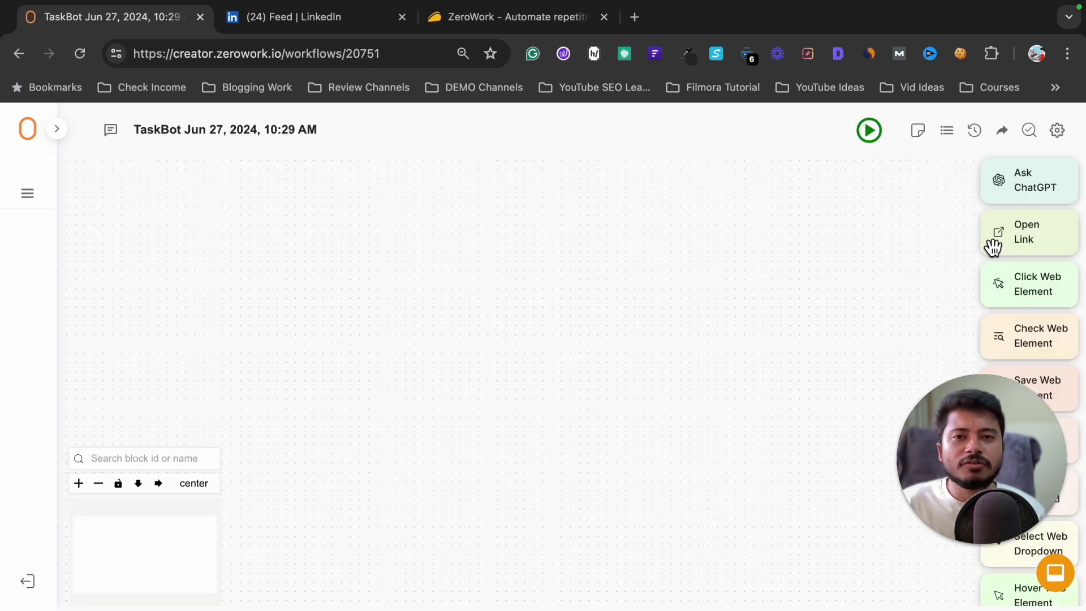
click(330, 18)
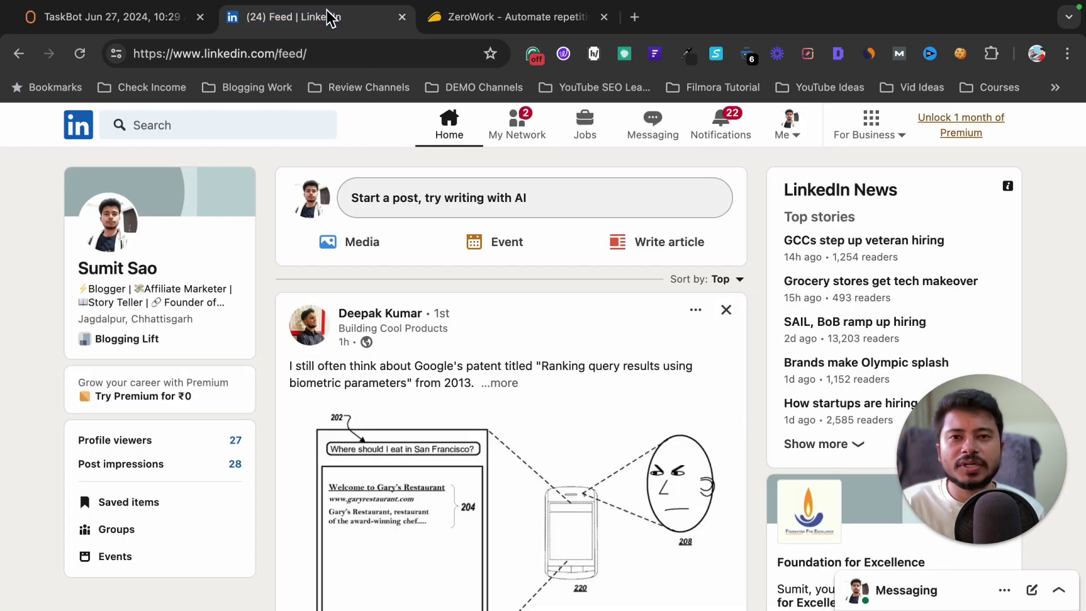
click(169, 17)
drag(998, 244, 296, 333)
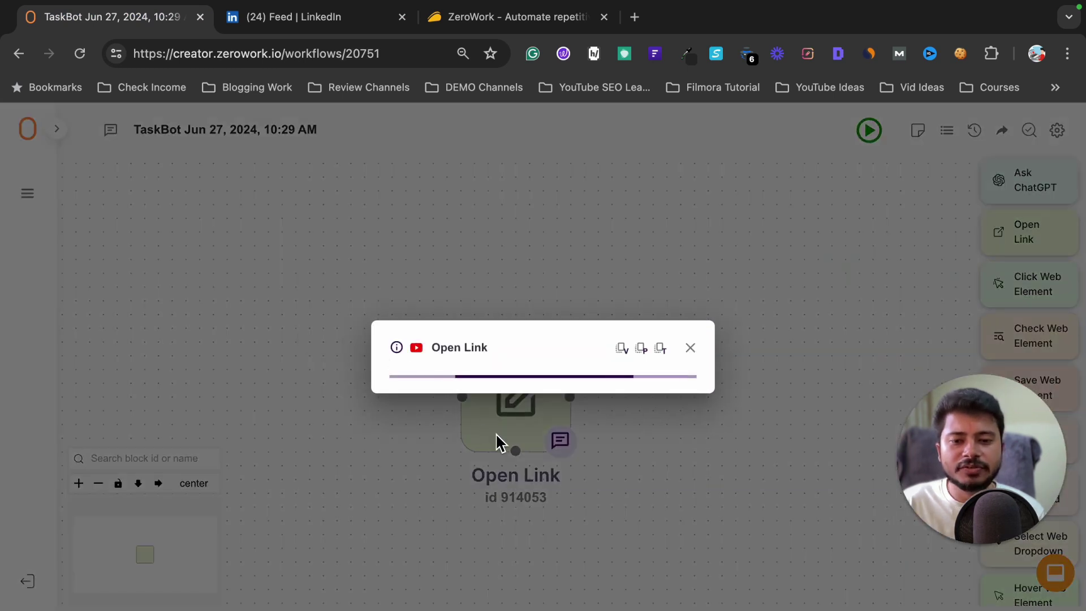
text(https://linkedin.com)
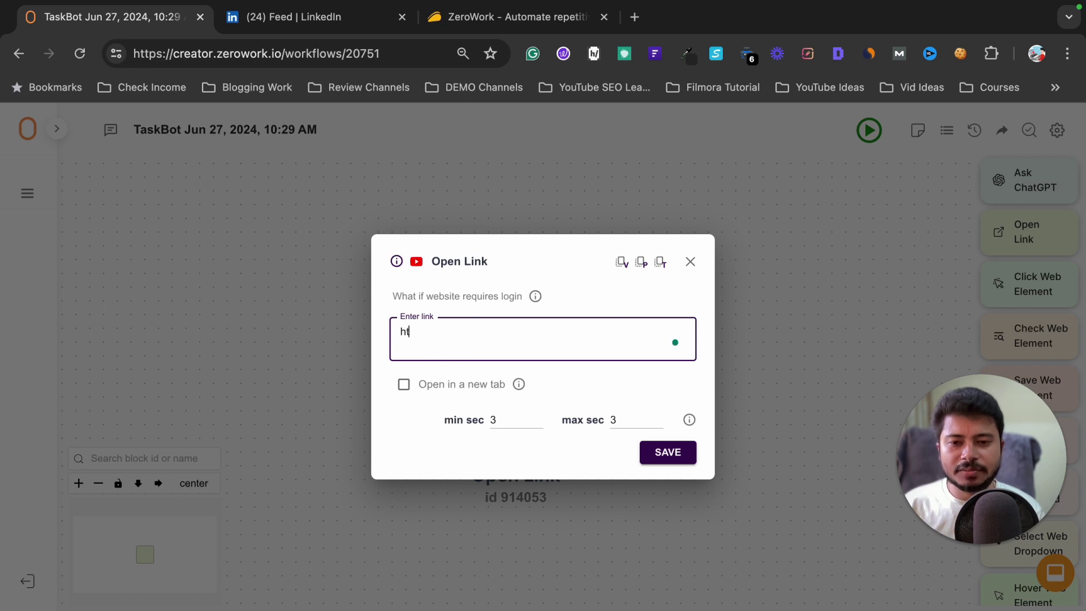
click(670, 456)
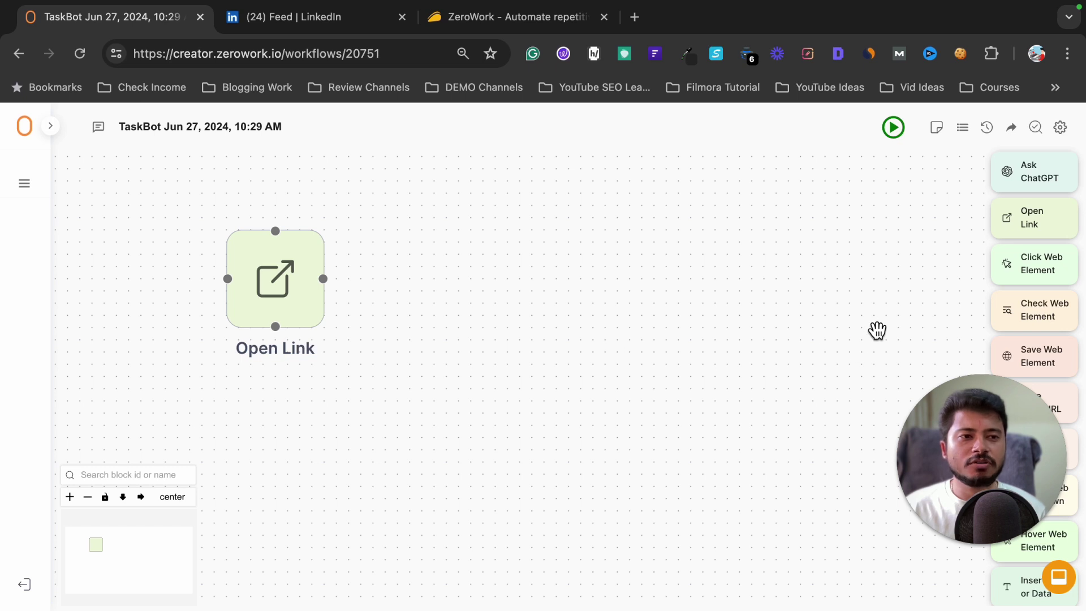
Step: Run the TaskBot and check the LinkedIn feed it opened
click(893, 128)
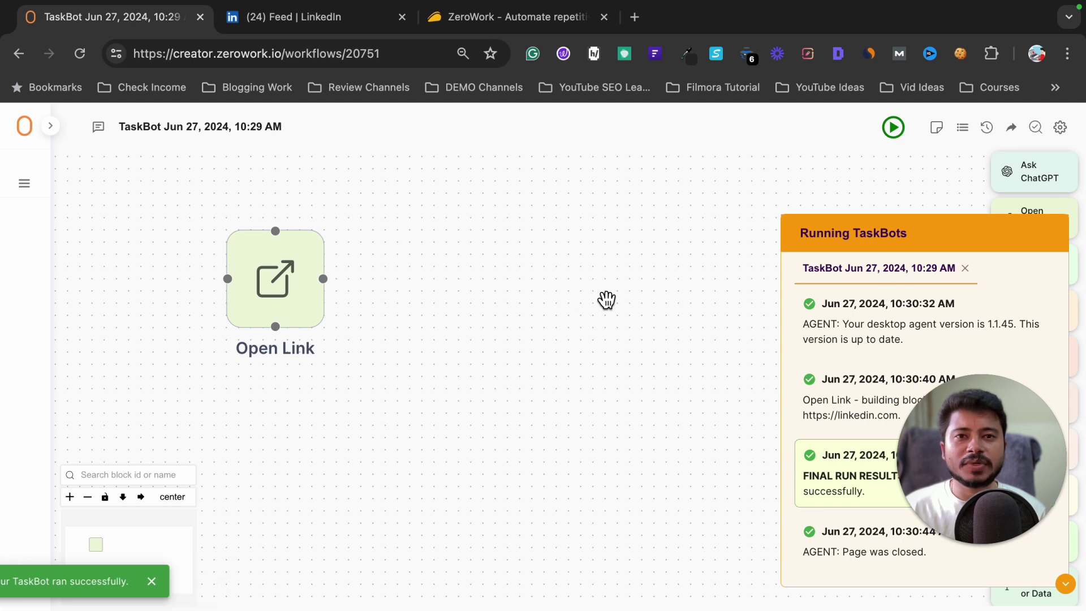
mouse_move(298, 304)
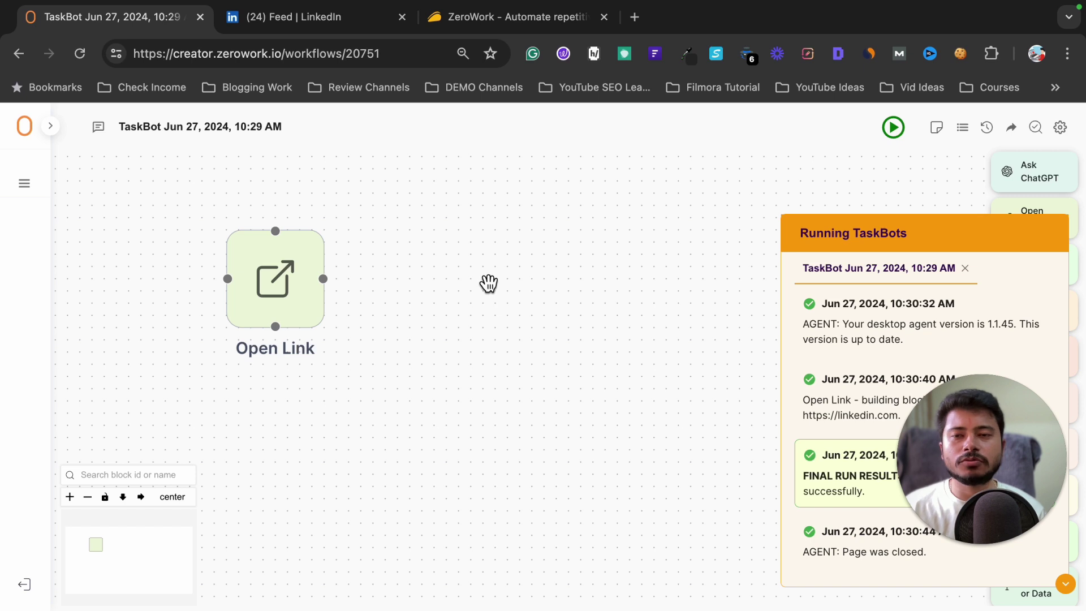
click(301, 20)
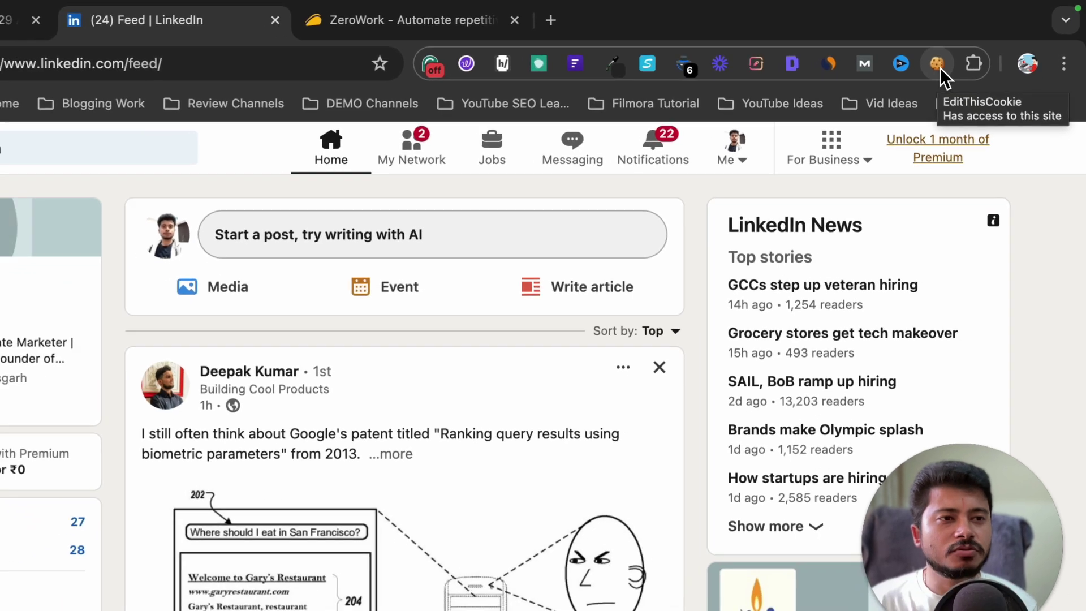
Step: Export LinkedIn's cookies to the clipboard with EditThisCookie and return to the TaskBot editor
click(937, 63)
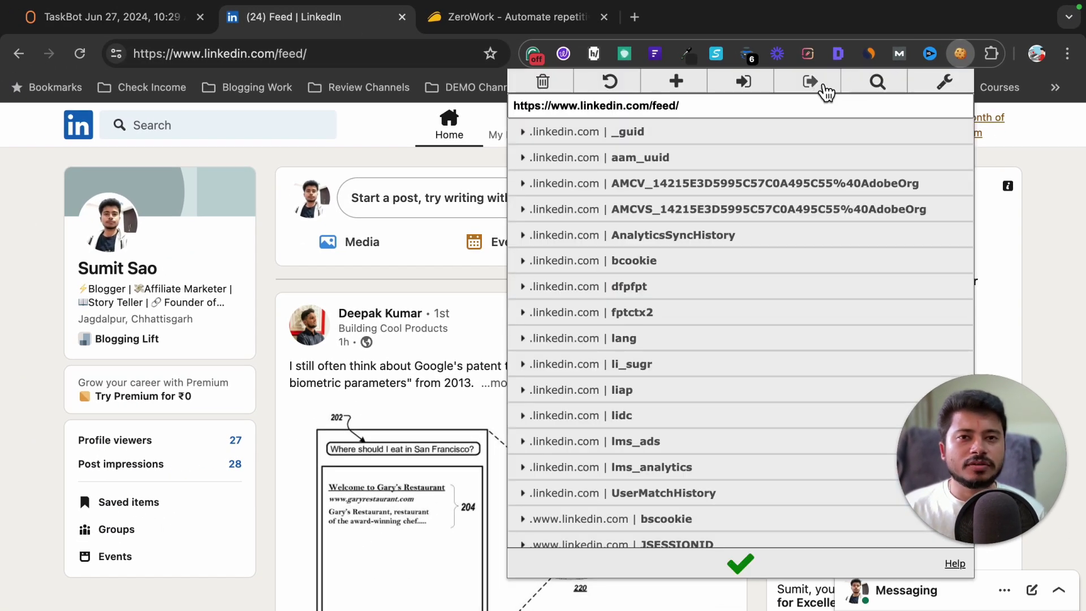
click(826, 92)
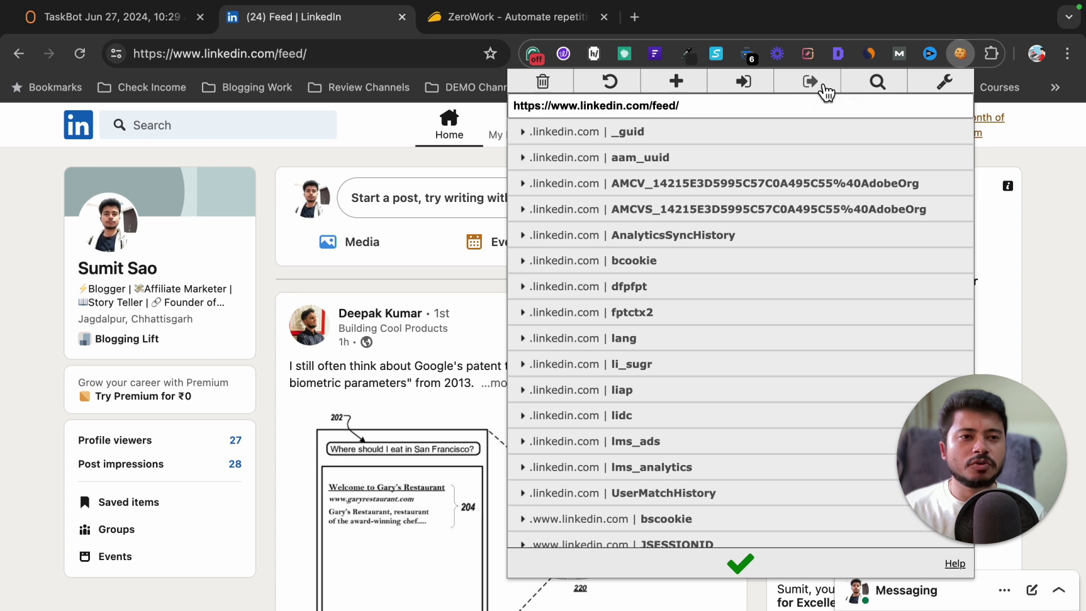
click(143, 31)
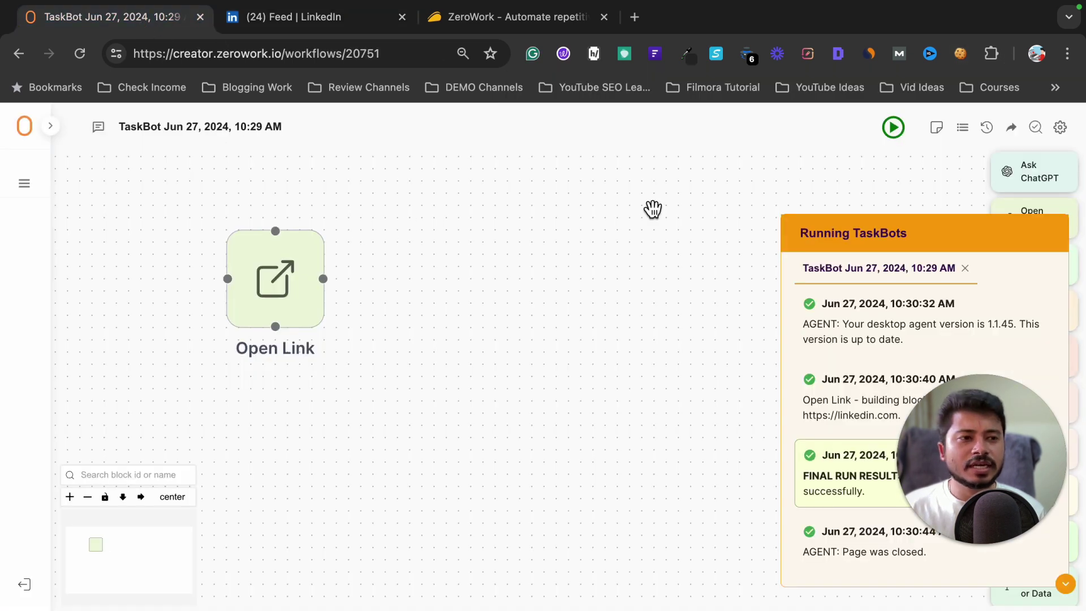
Step: Paste the LinkedIn cookie JSON into the TaskBot Settings Cookies field and save
click(1061, 129)
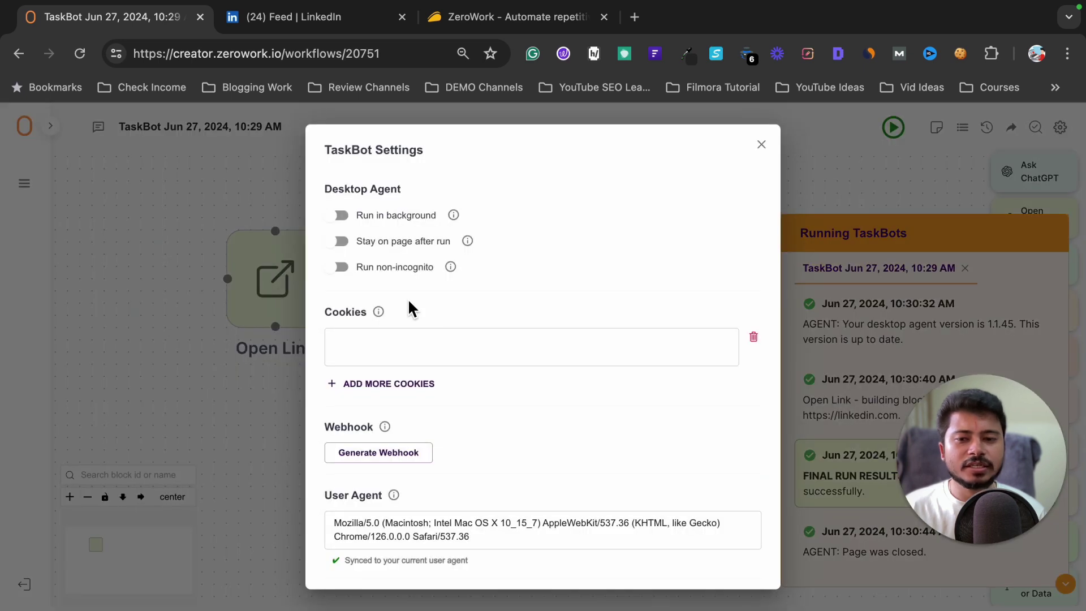
click(355, 340)
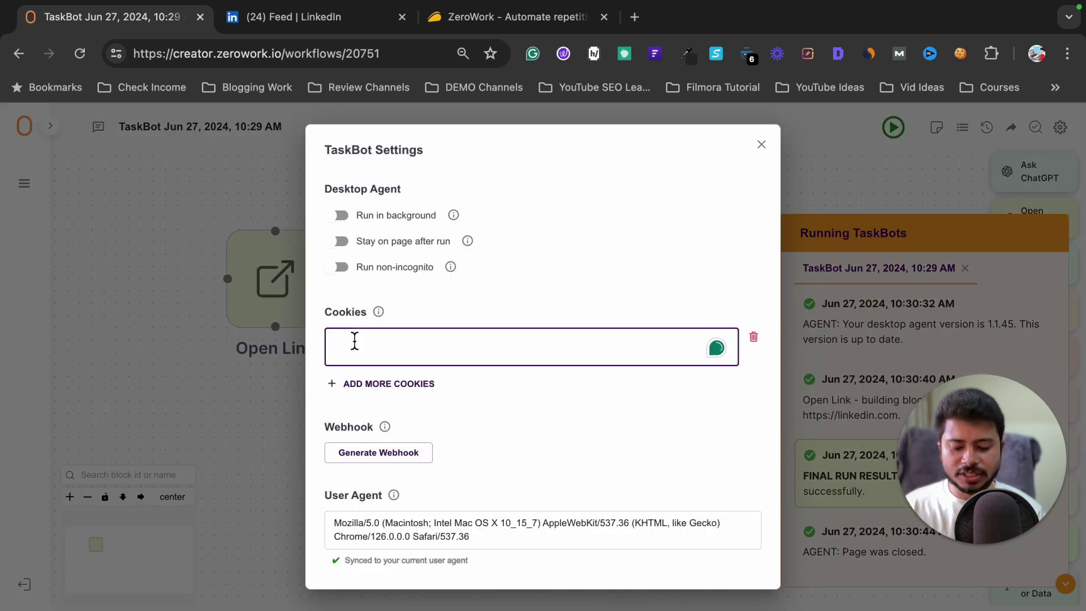
key(super+v)
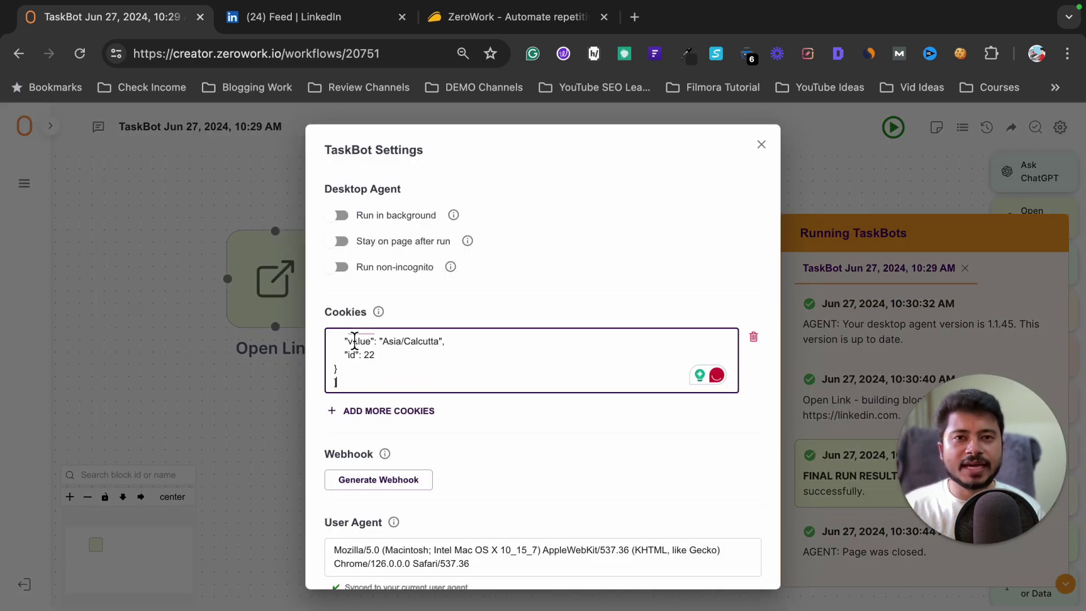
click(762, 145)
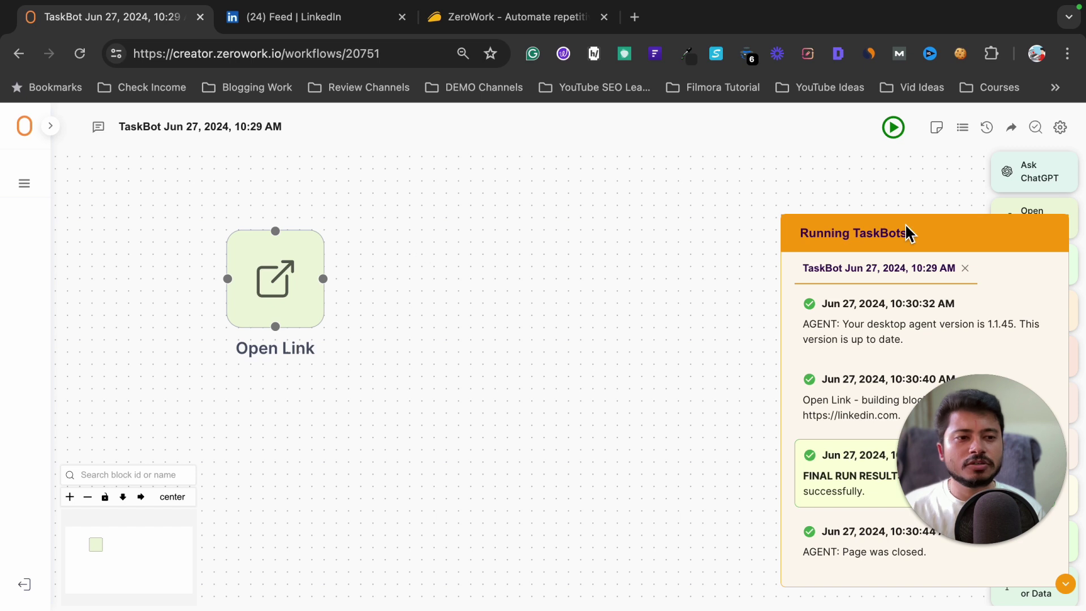
Step: Rerun the TaskBot, check LinkedIn's post composer, then return to the workflow
click(965, 268)
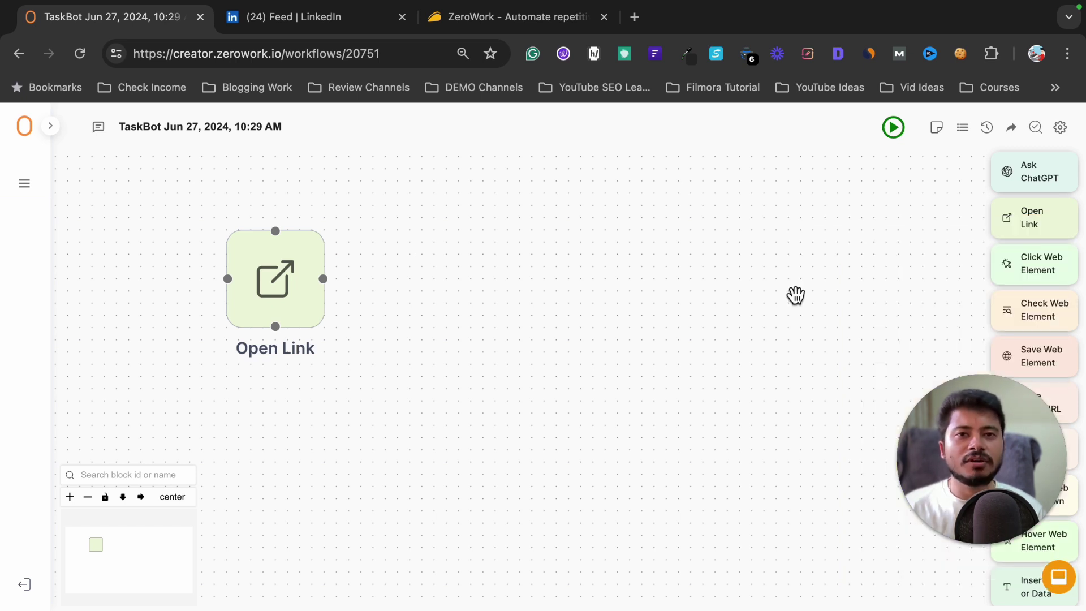
click(894, 128)
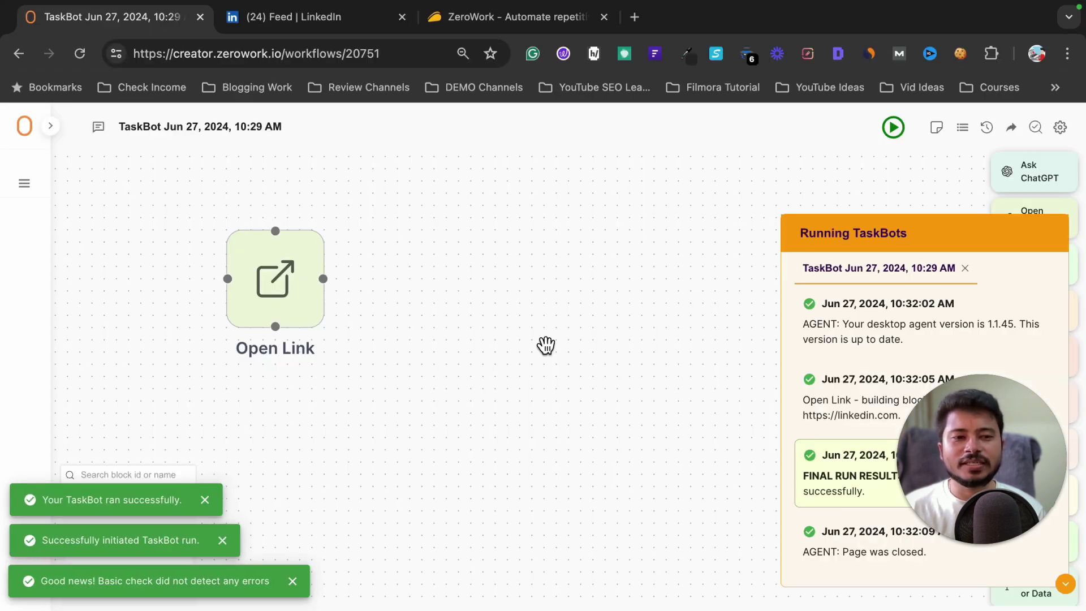
click(317, 18)
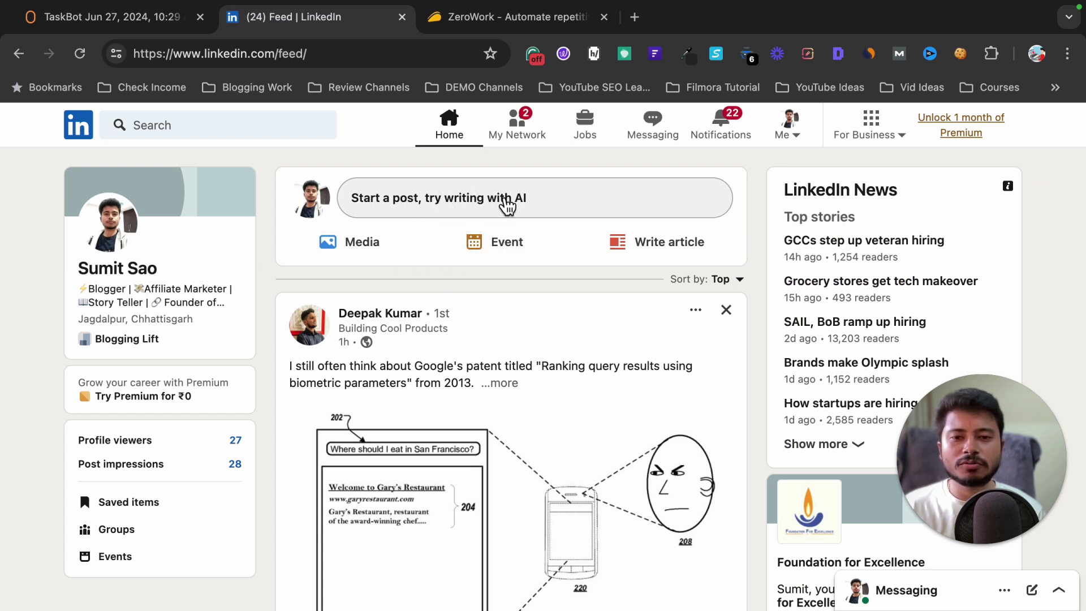
click(506, 199)
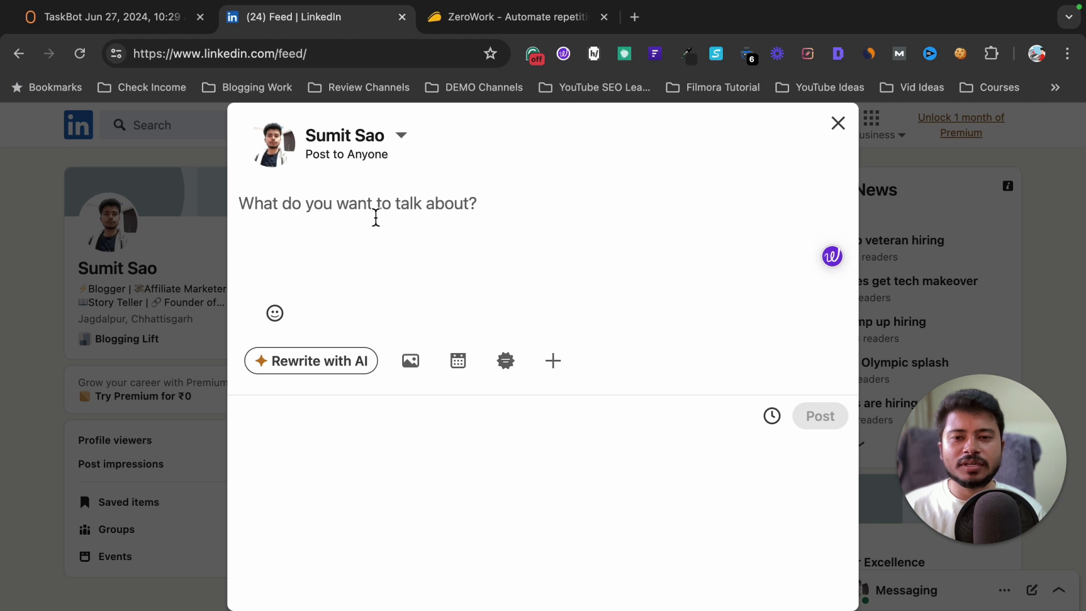
click(838, 123)
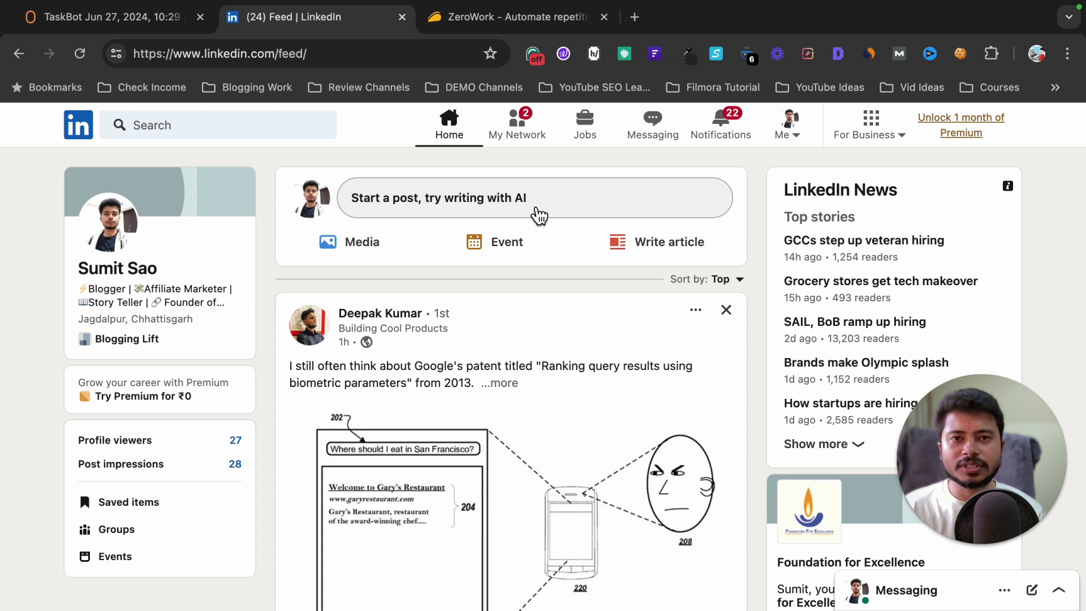
click(116, 17)
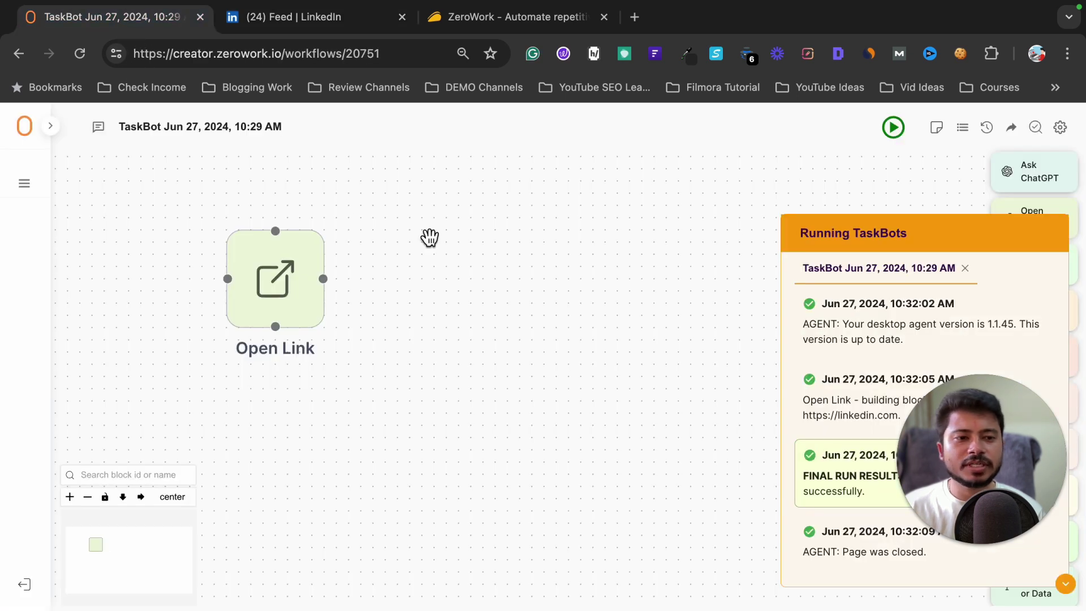
click(1065, 583)
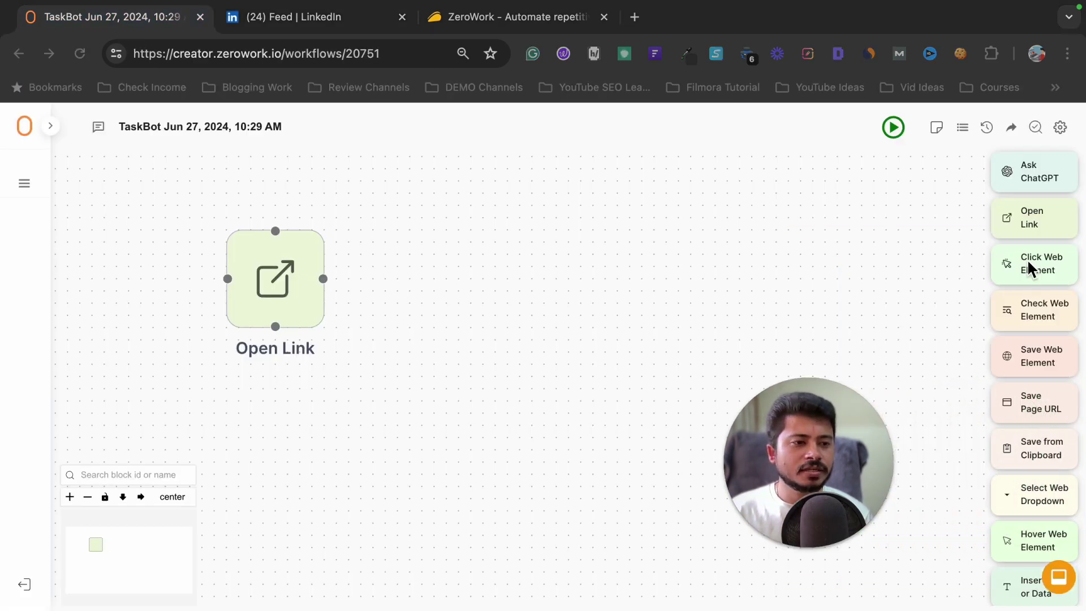
Step: Add a Click Web Element block with selector text="Start a post, try writing with AI"
drag(1039, 272, 467, 273)
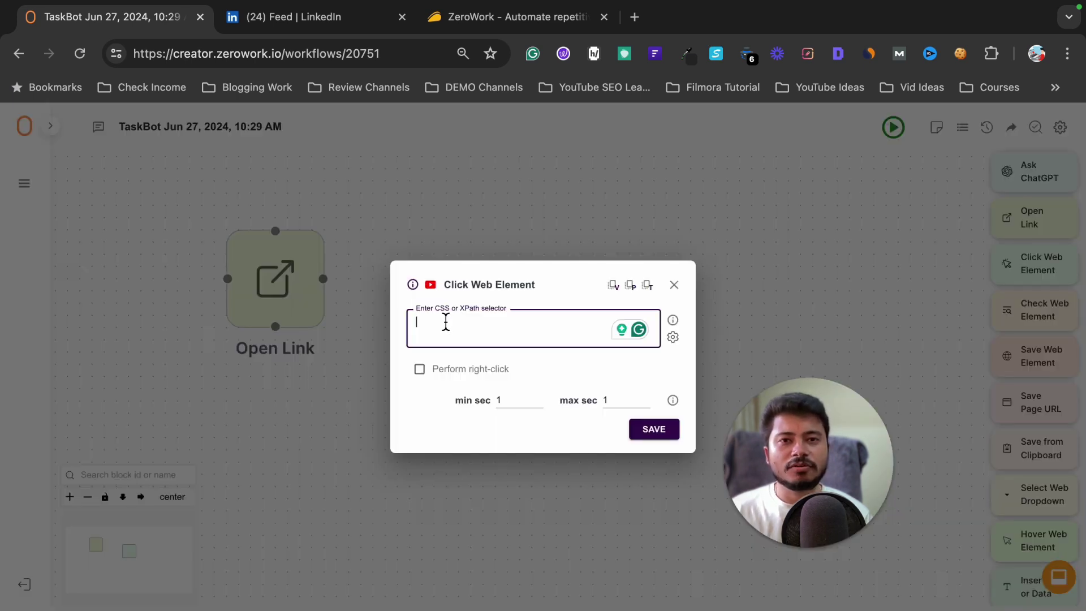
key(ctrl+Tab)
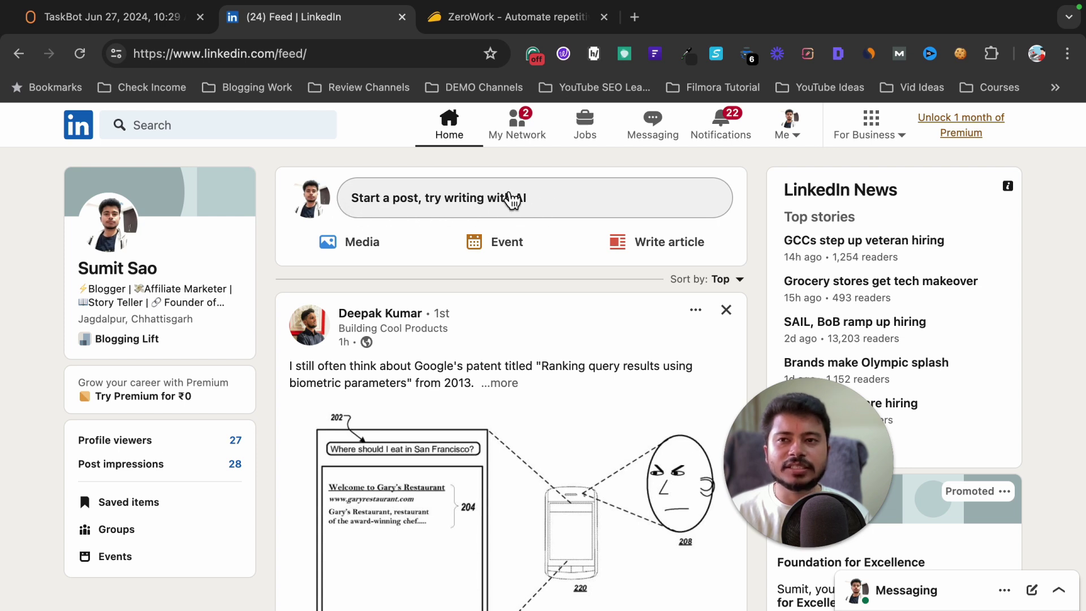
click(135, 23)
text(te)
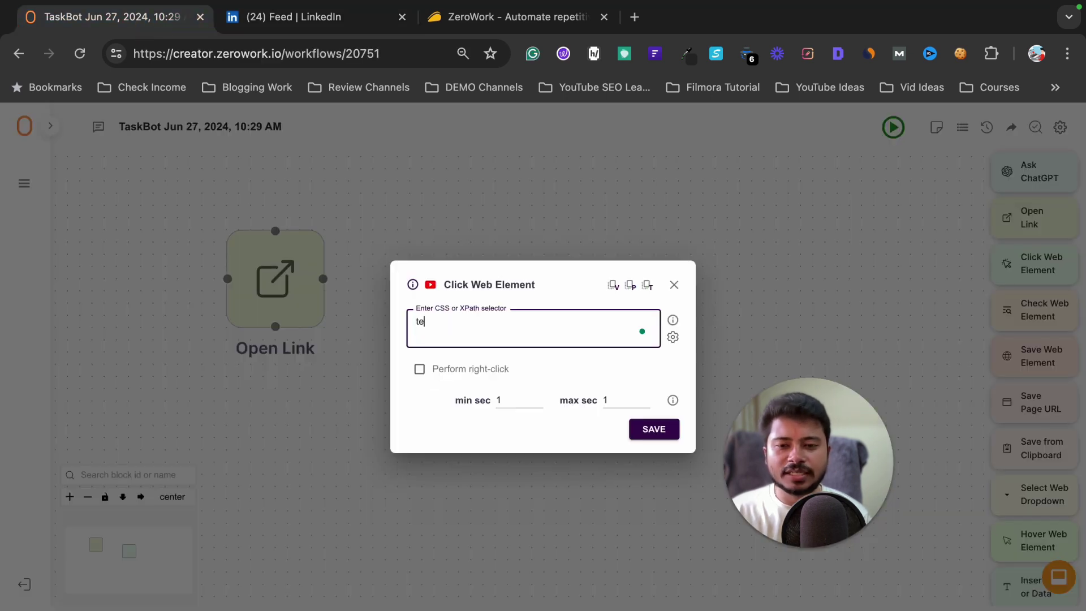
text(xt)
key(super+v)
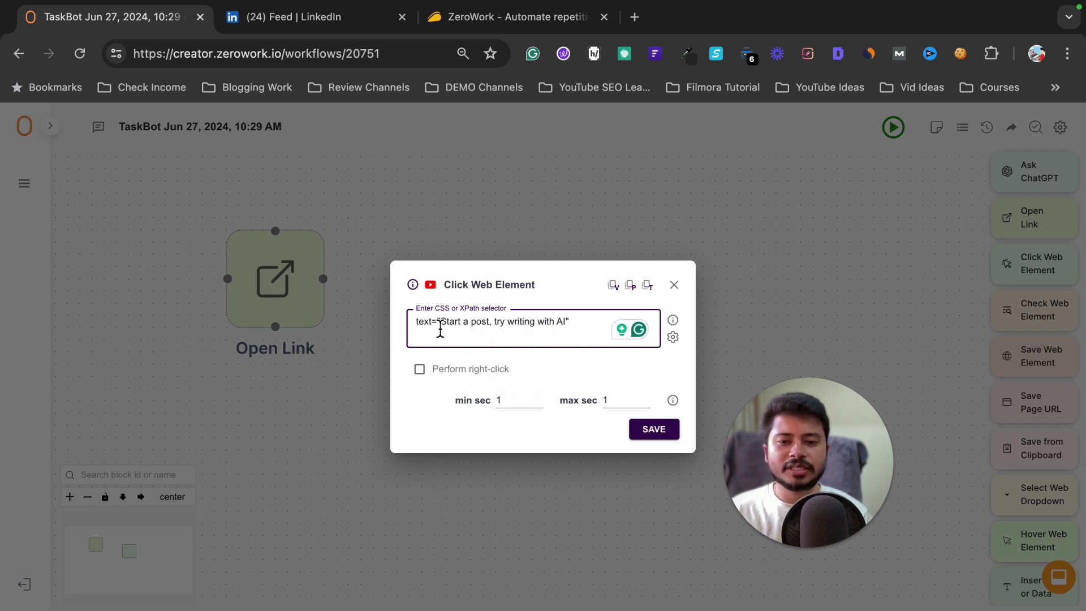
Step: Check the target against LinkedIn's post composer, then save the Click Web Element block
click(309, 16)
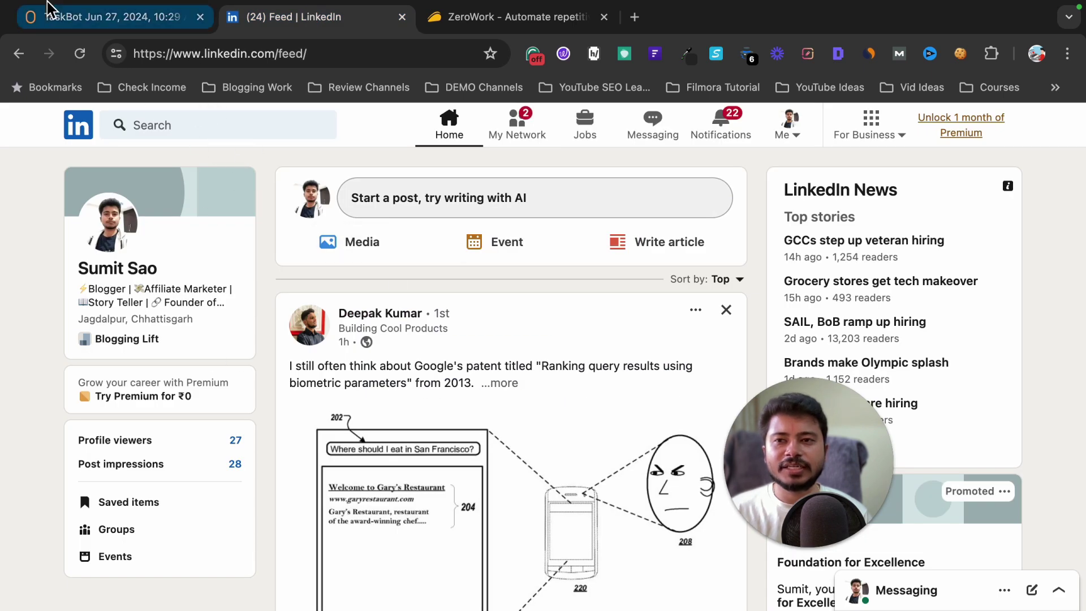
click(107, 17)
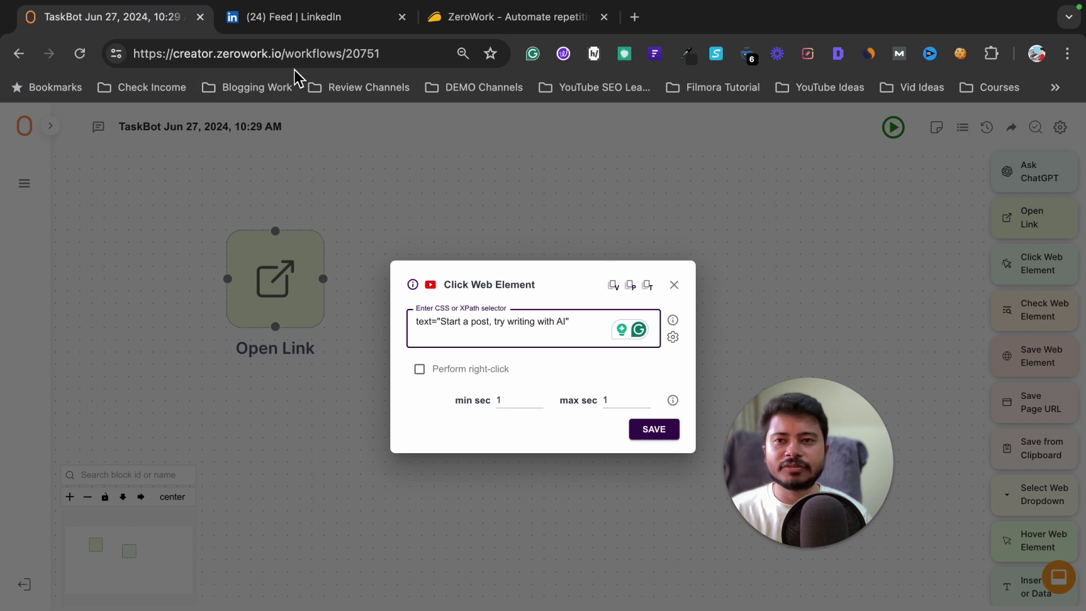
click(300, 20)
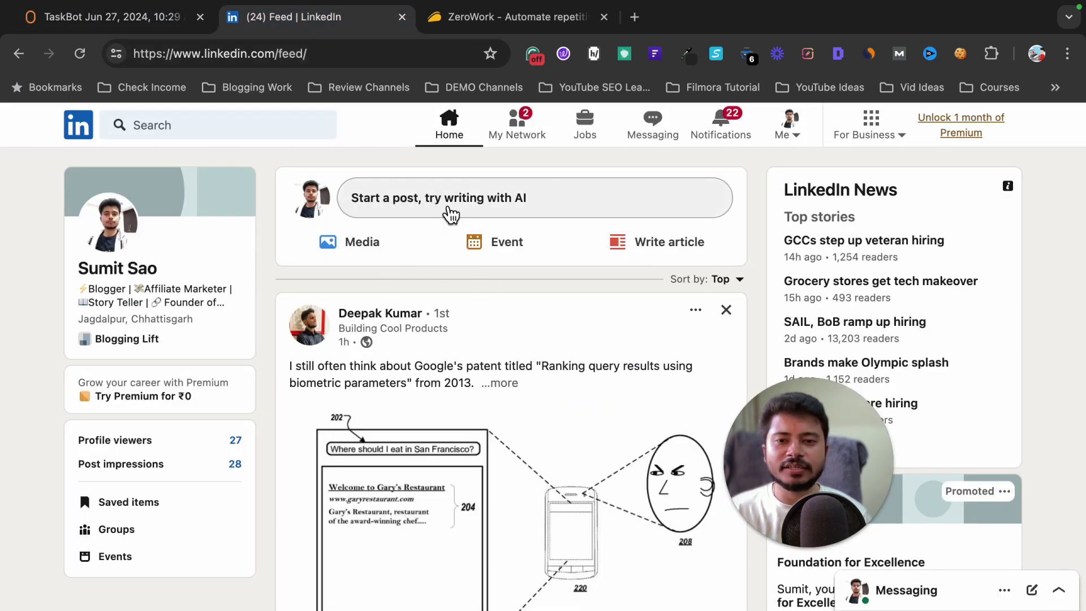
click(484, 201)
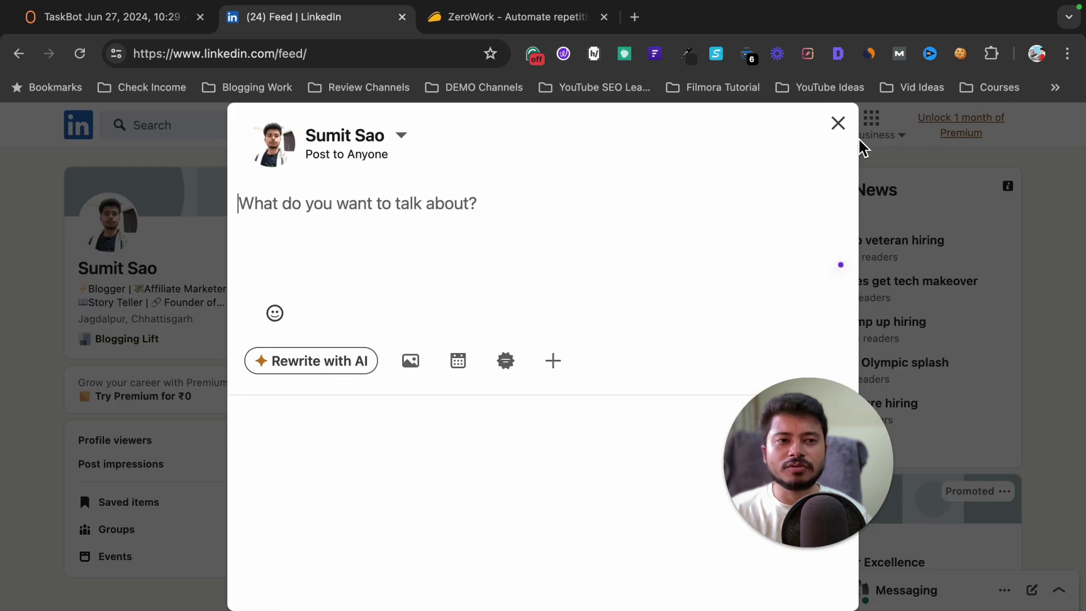
click(837, 123)
click(152, 23)
click(654, 430)
Step: Link Open Link to Click Web Element, run the two-block TaskBot, and view LinkedIn
mouse_move(283, 316)
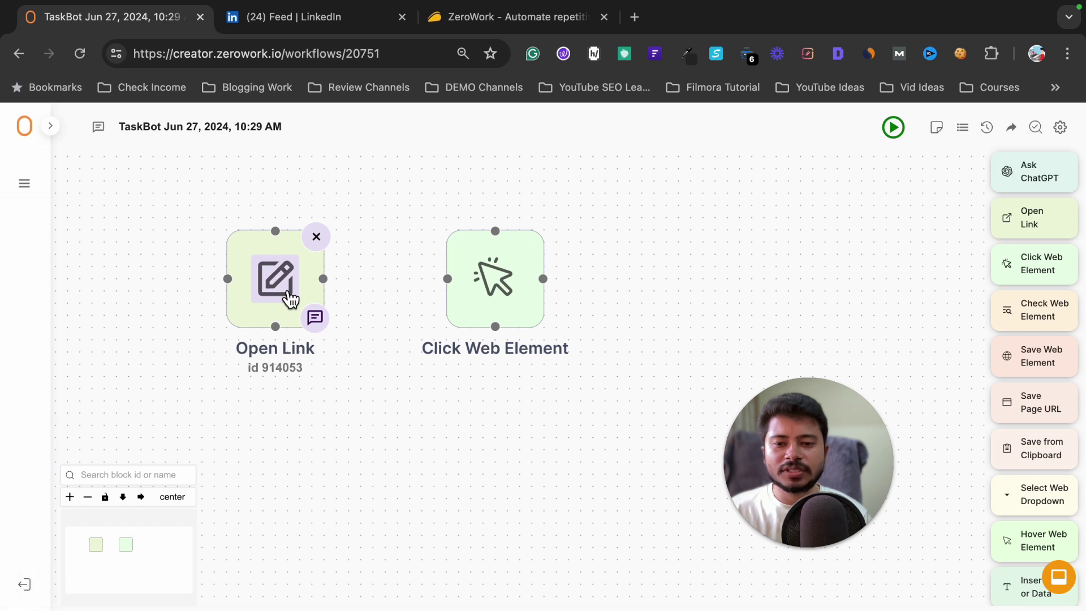
mouse_move(503, 293)
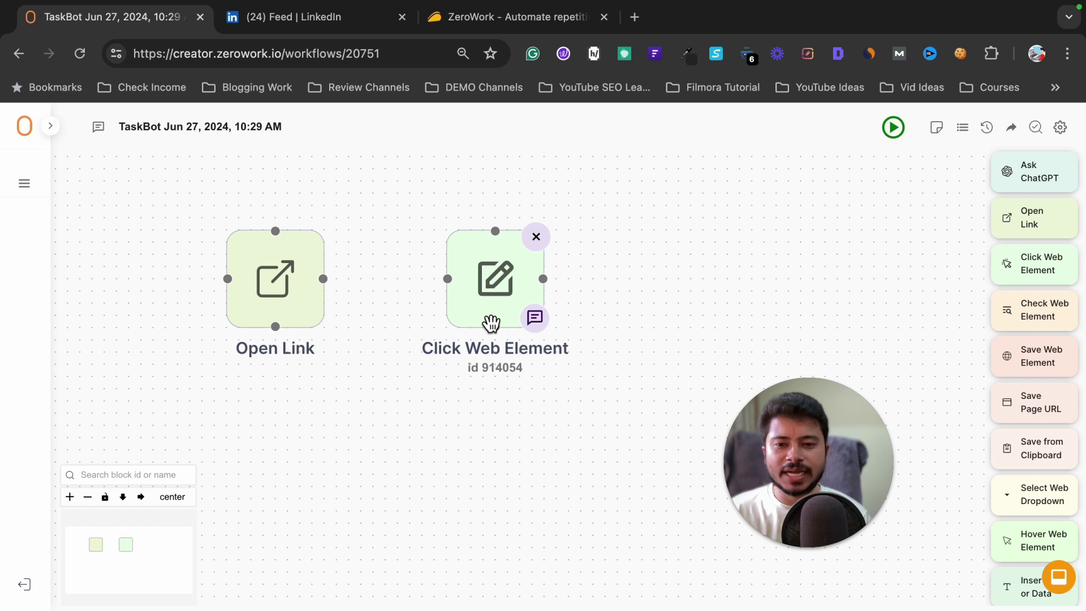
drag(323, 278, 448, 279)
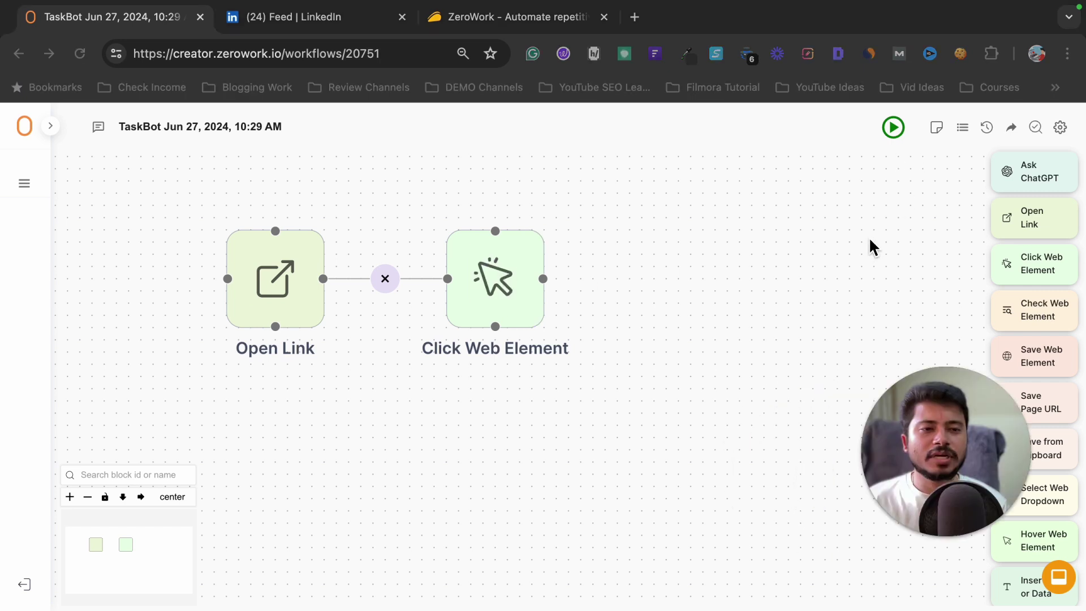
click(894, 127)
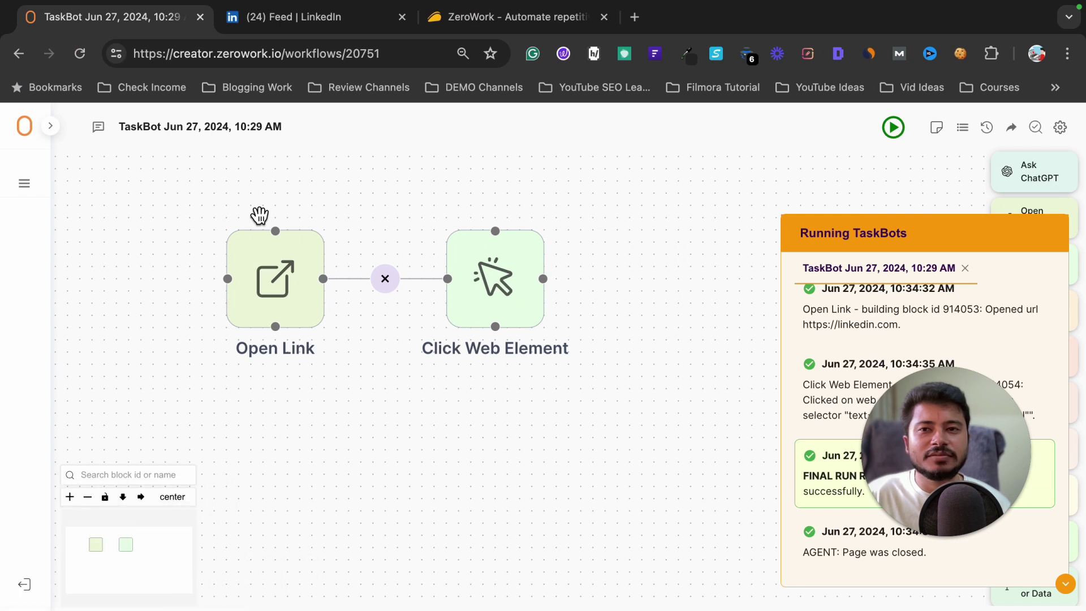
click(297, 26)
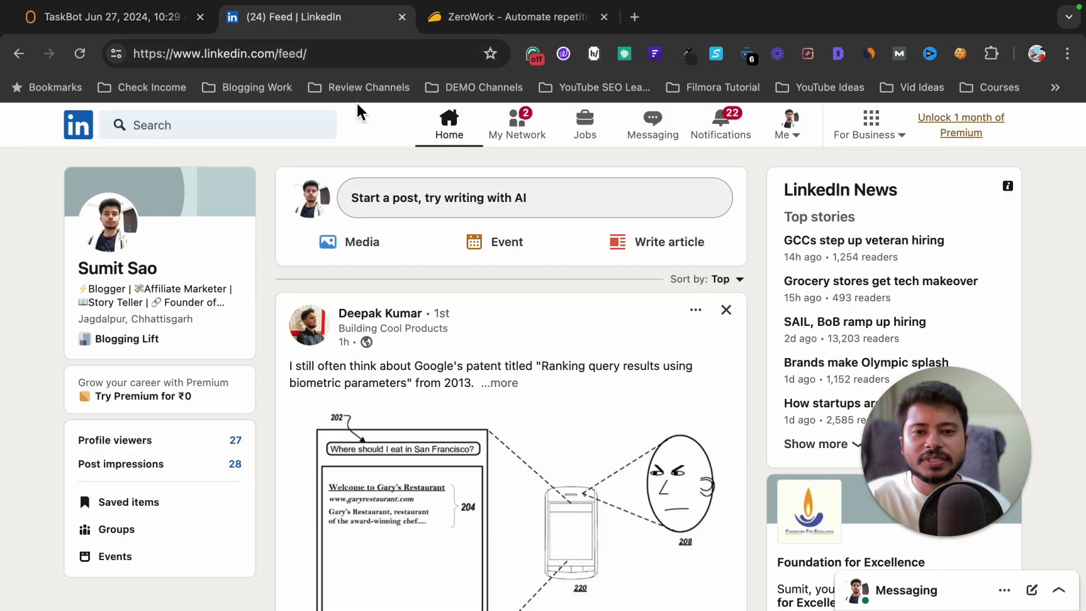
Step: Draft 'How to write good blog post without AI?' in LinkedIn's composer, then discard it
click(380, 203)
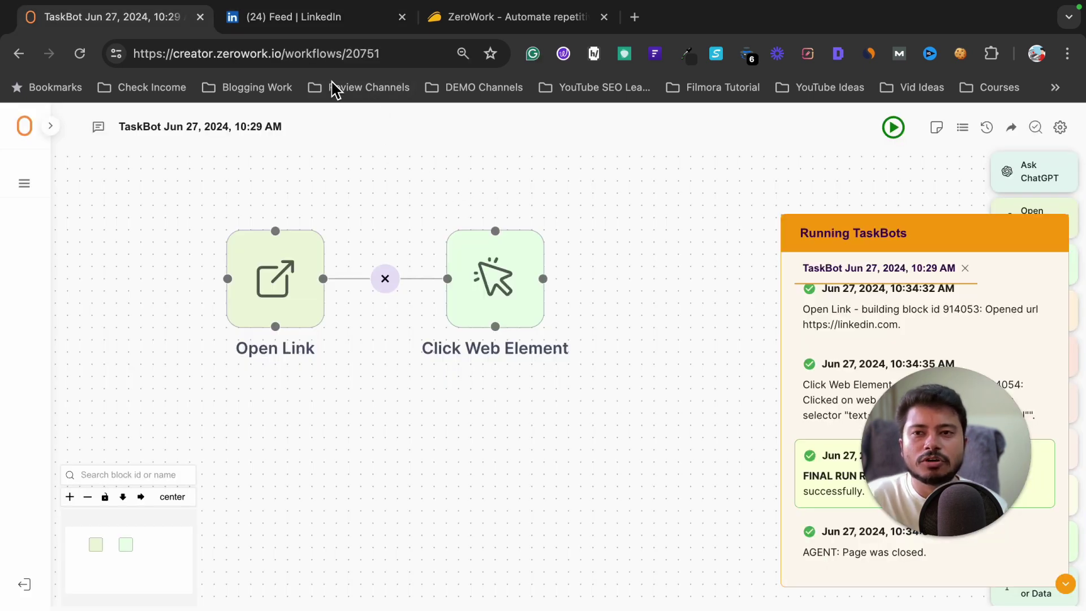
click(303, 21)
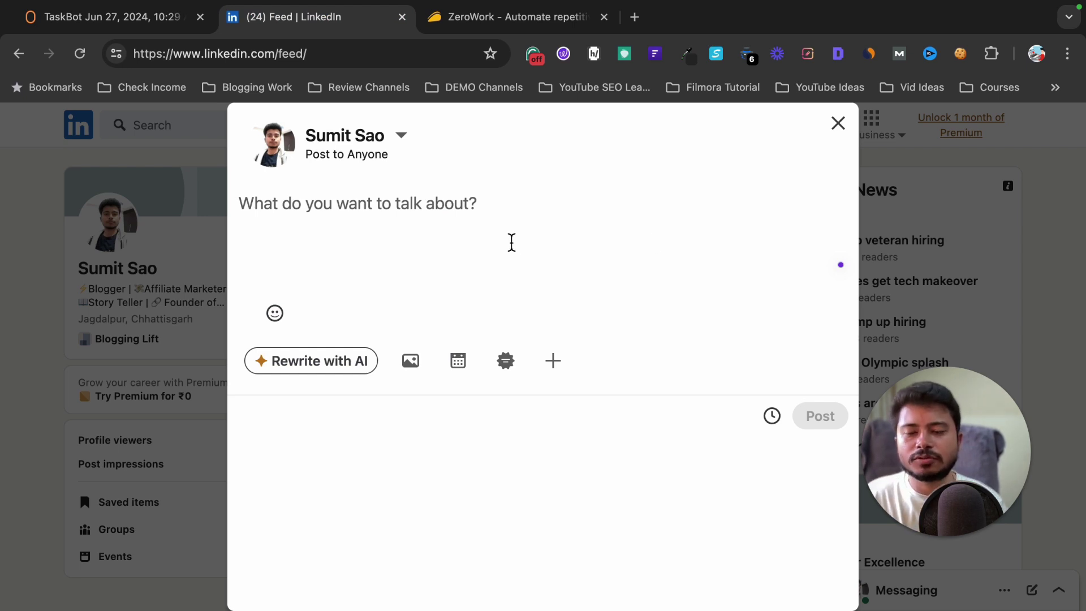
text(How to write good blog post without AI?)
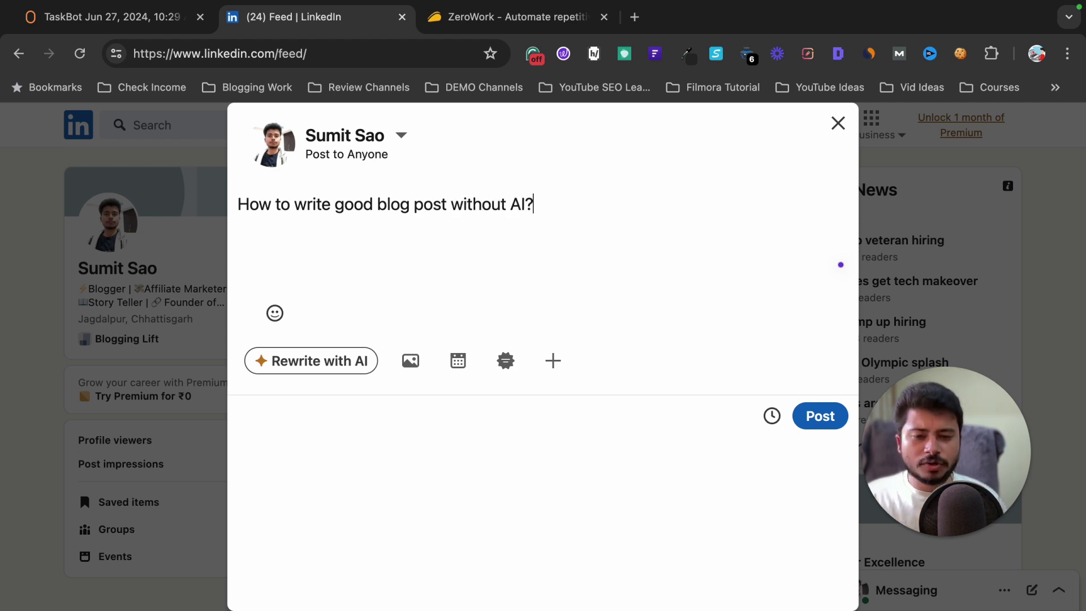
drag(557, 217, 251, 208)
key(ctrl+c)
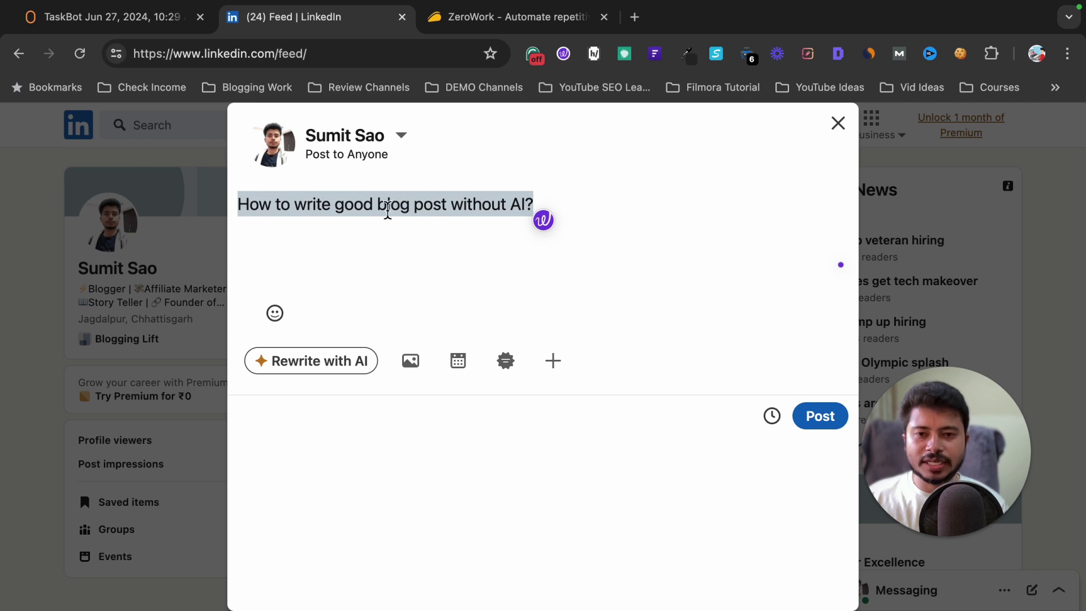
click(838, 123)
click(517, 589)
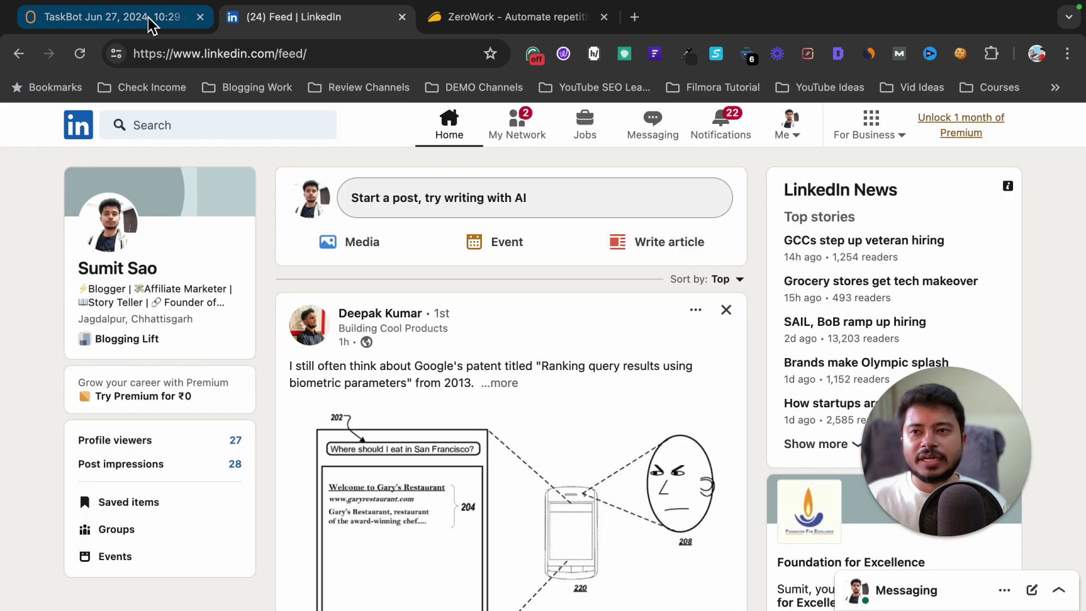
click(145, 18)
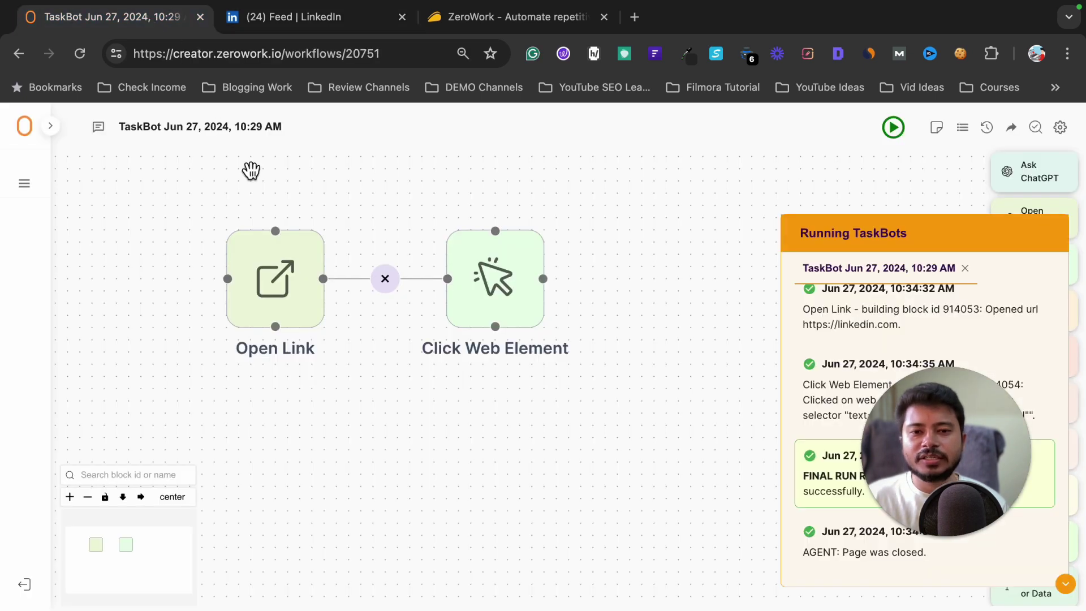
Step: Add an Insert Text or Data block typing 'How to write good blog post without AI?' at 80 ms
click(1066, 584)
scroll(1050, 310, down, 6)
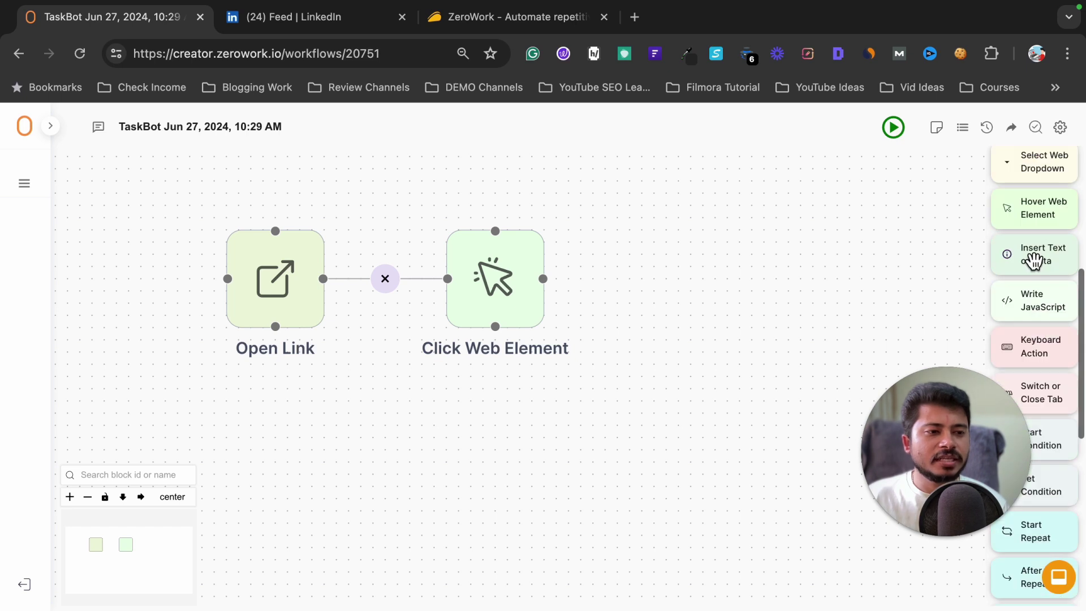
drag(1046, 266, 681, 286)
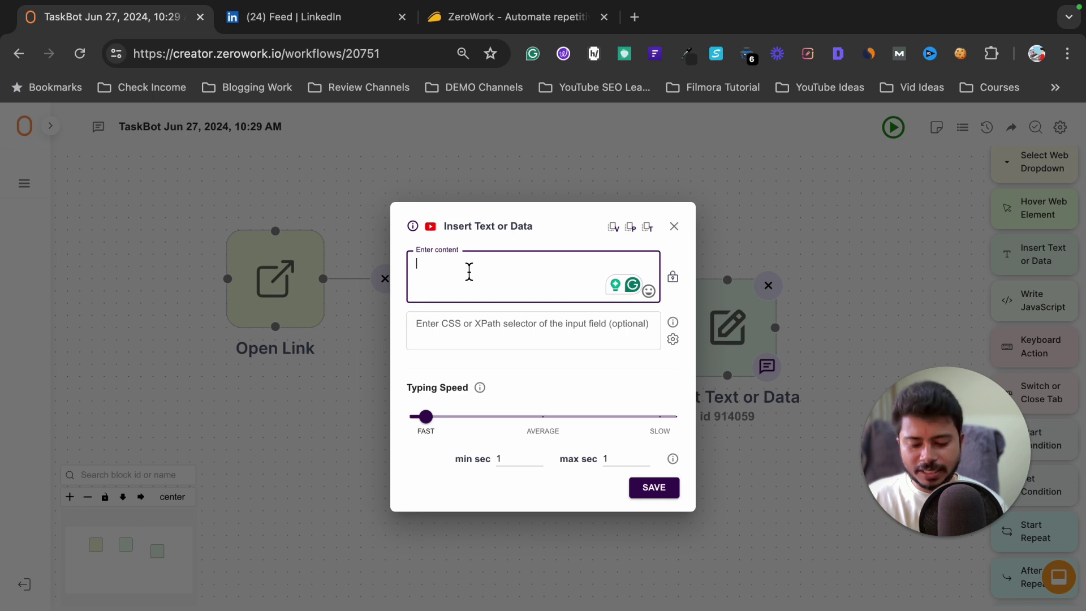
key(ctrl+v)
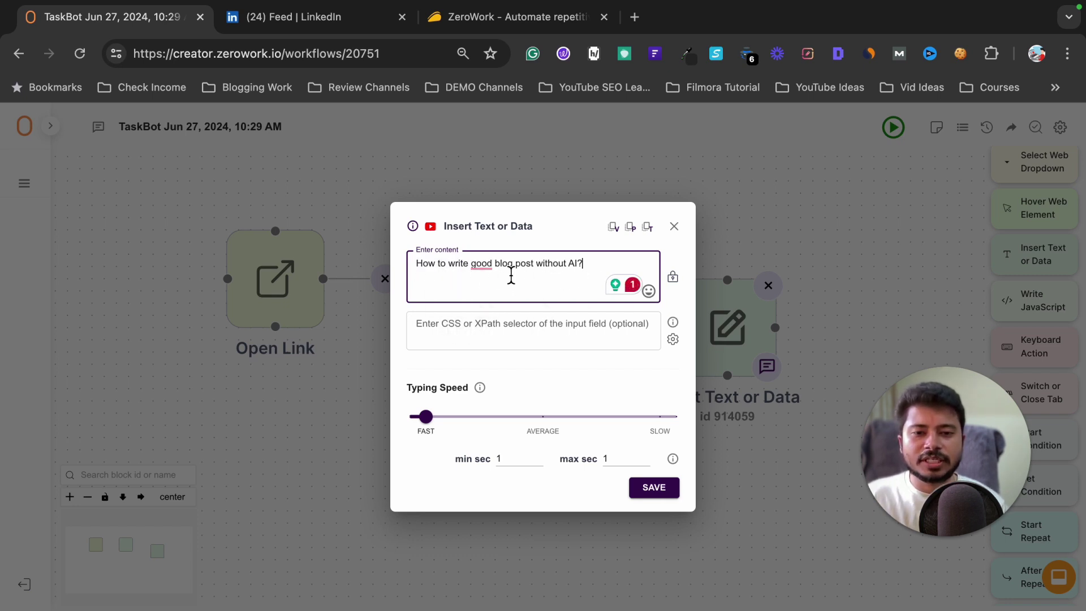
click(426, 416)
drag(473, 424, 558, 426)
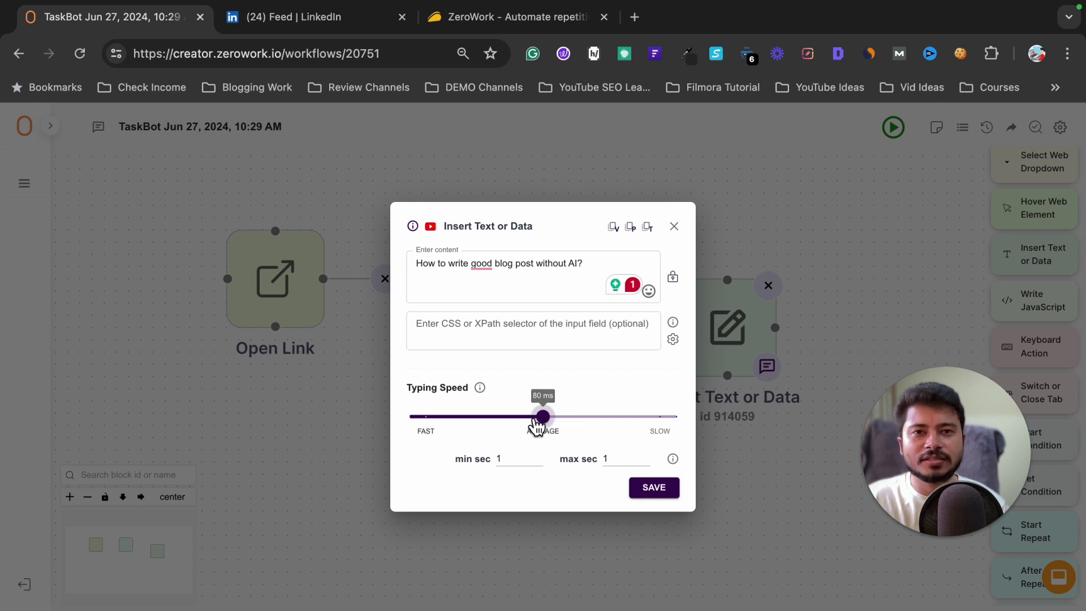
click(663, 491)
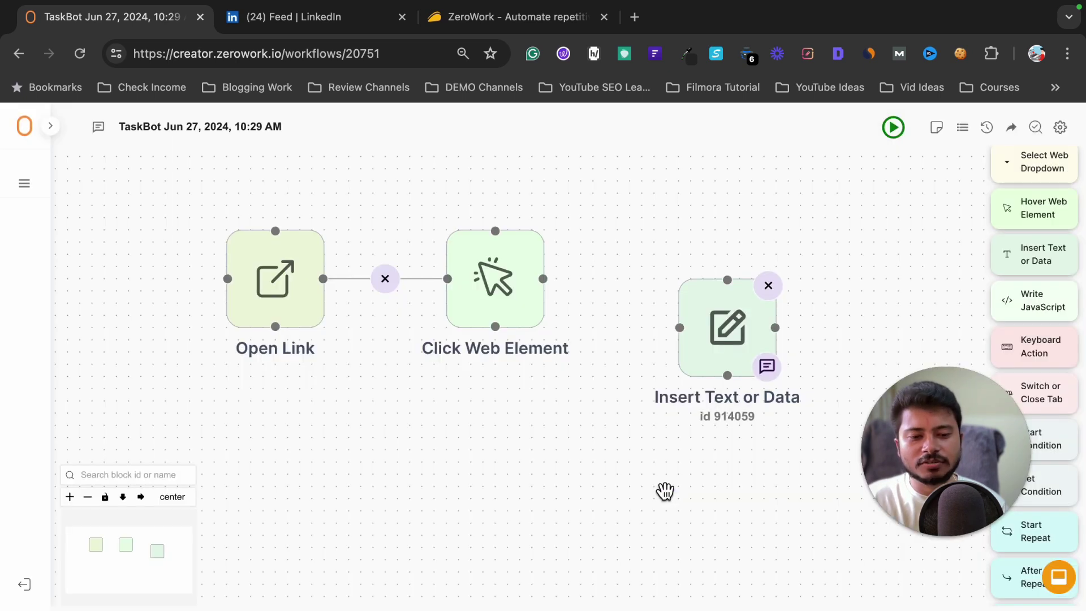
drag(700, 316, 675, 268)
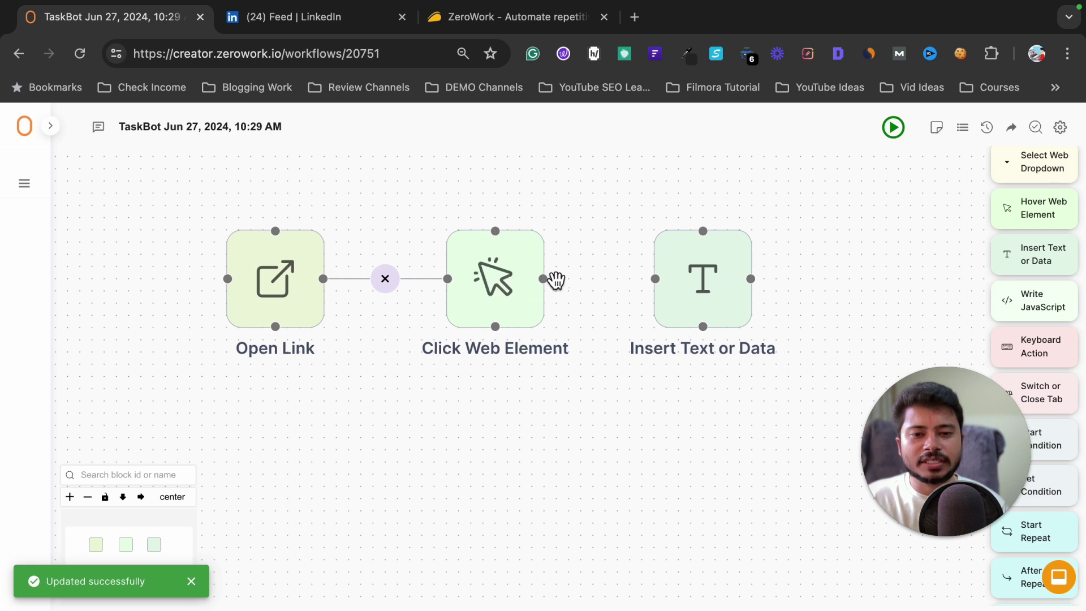
Step: Link Click Web Element to Insert Text or Data and run the TaskBot to type the LinkedIn question
drag(544, 279, 655, 278)
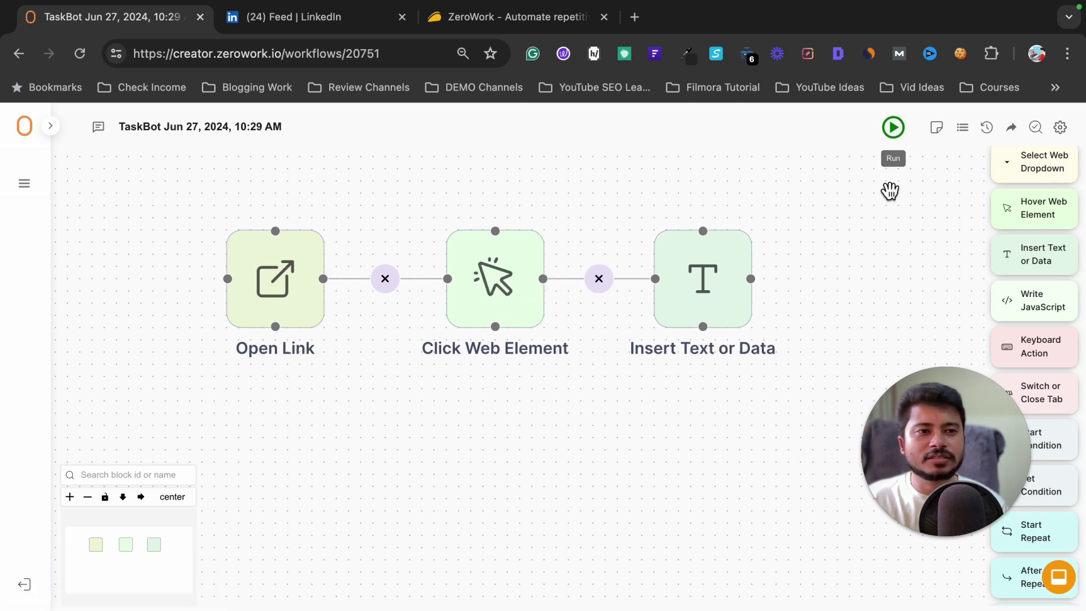
click(902, 133)
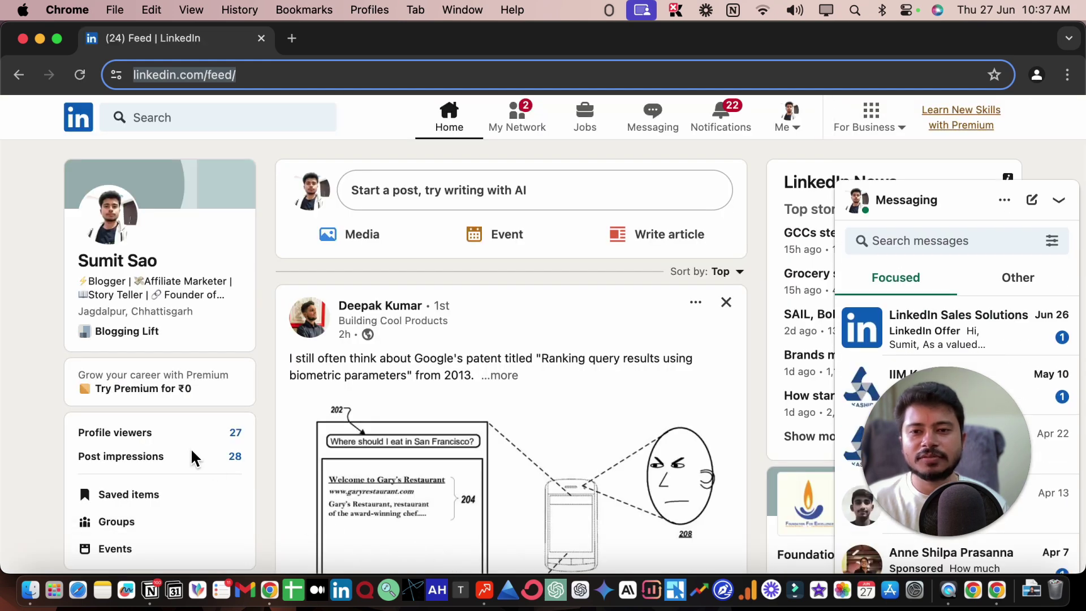
text(How to write goo)
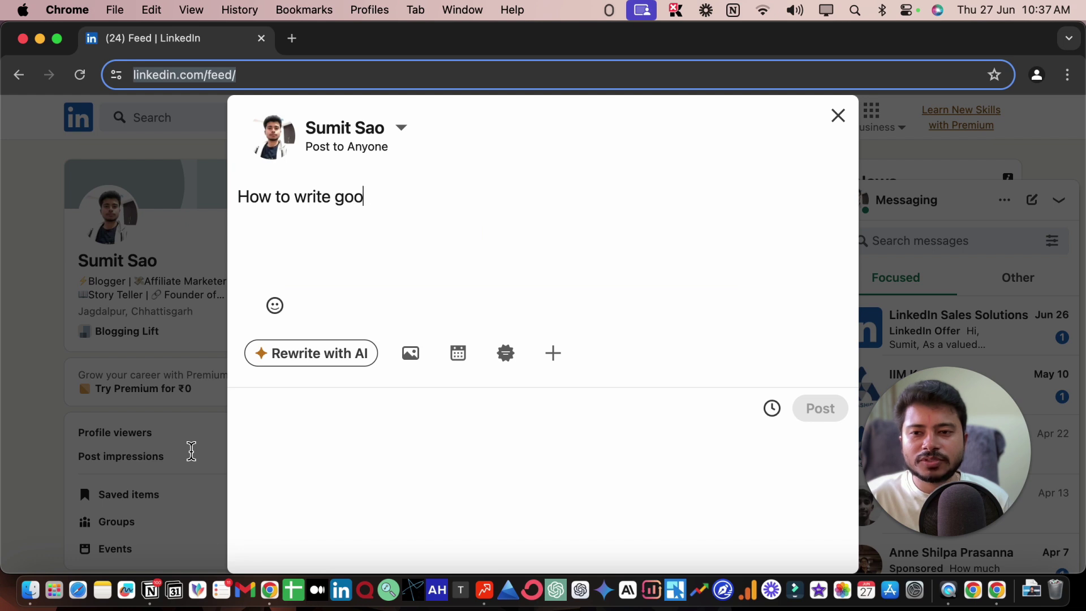
text(d blog post without AI?)
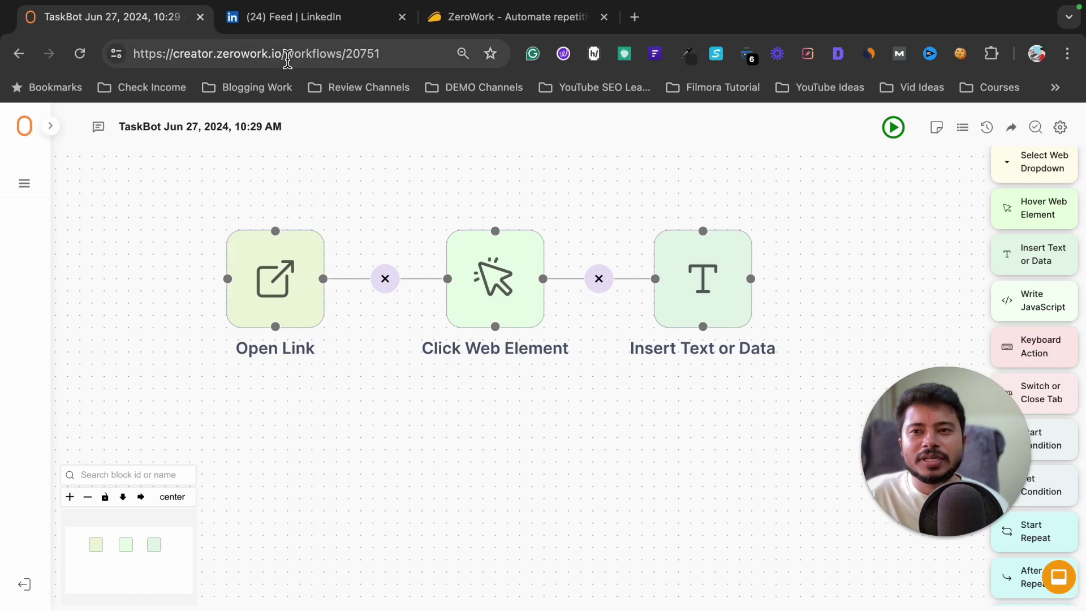
Step: Paste 'How to write good blog post without AI?' into a new LinkedIn post, then close it unpublished
click(320, 27)
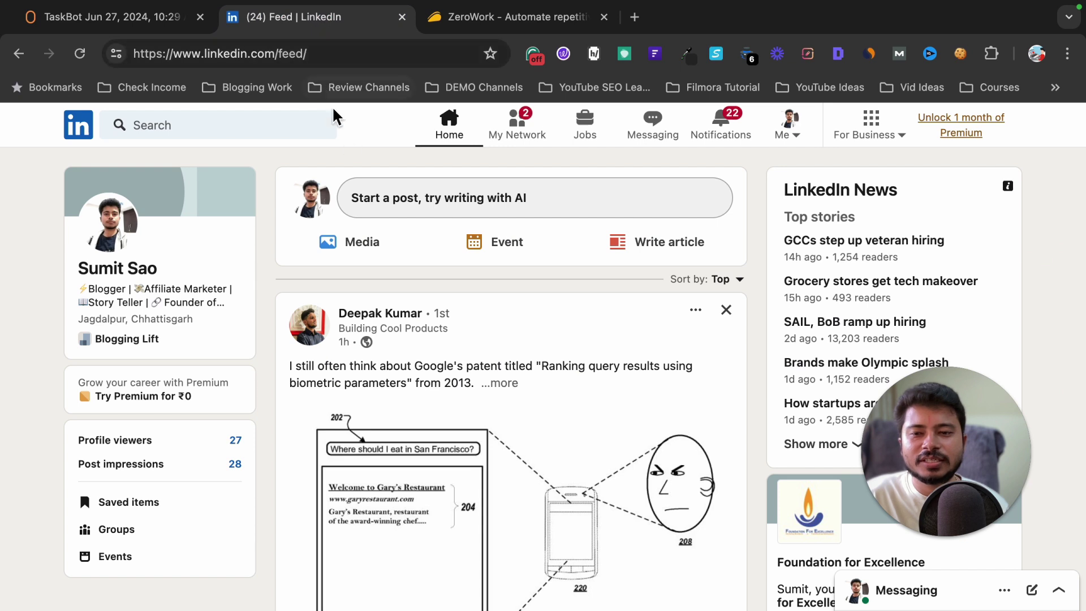
click(509, 205)
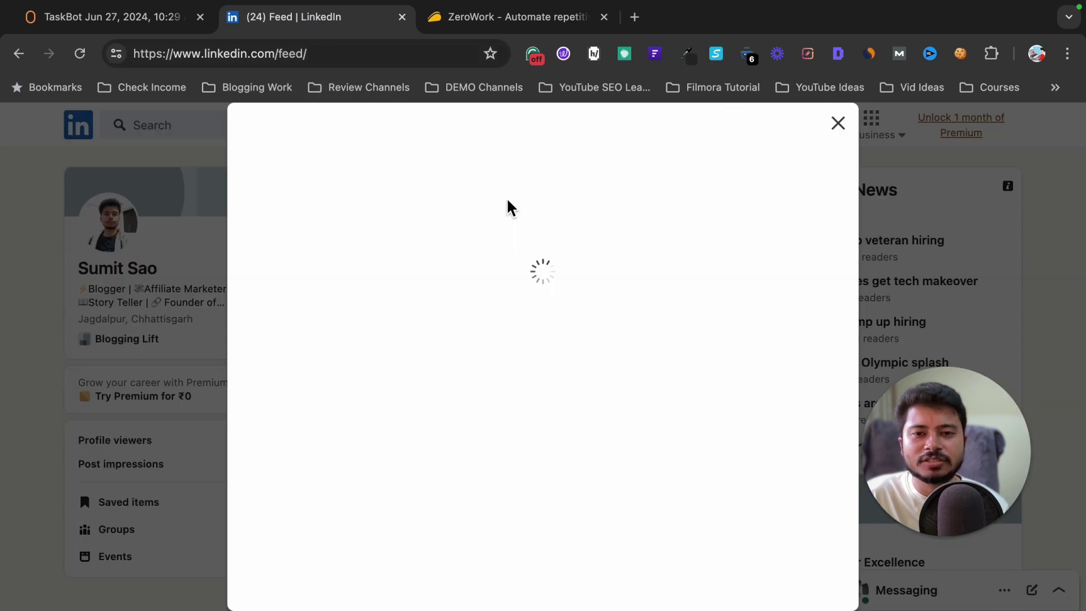
click(380, 204)
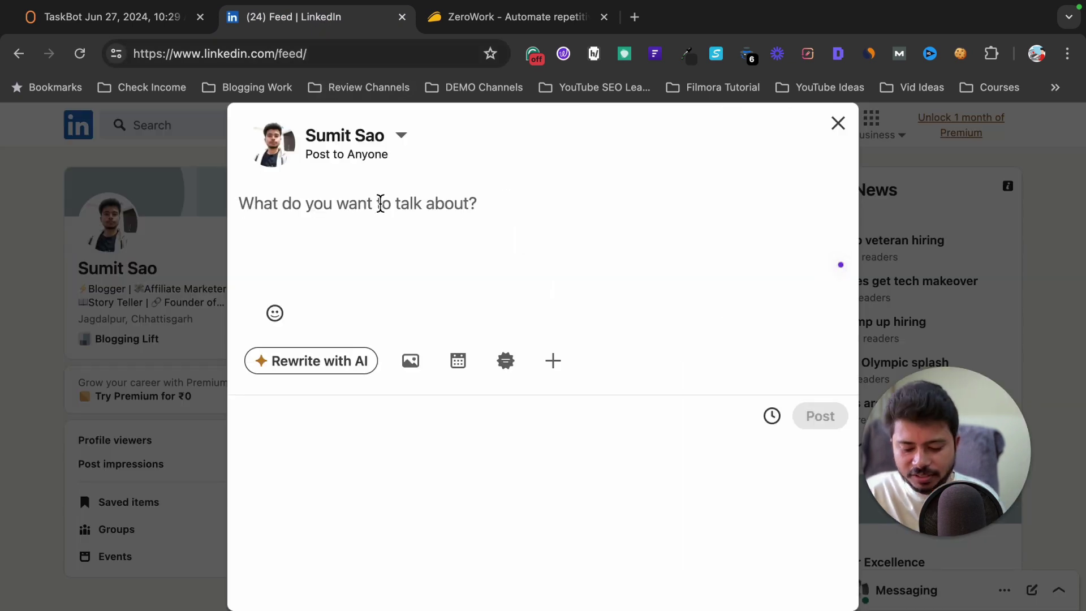
key(super+v)
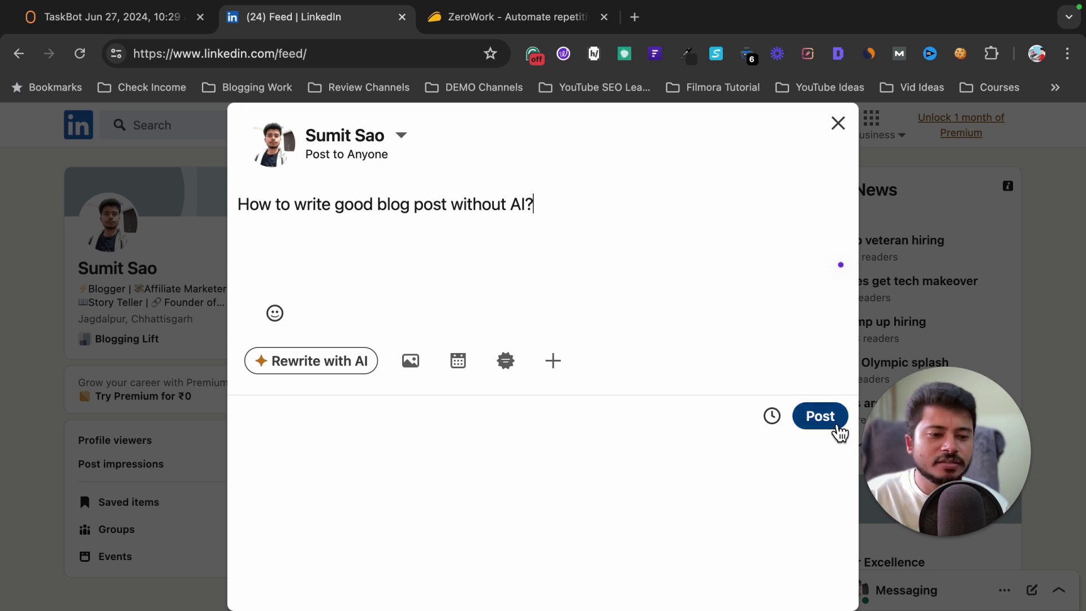
click(838, 123)
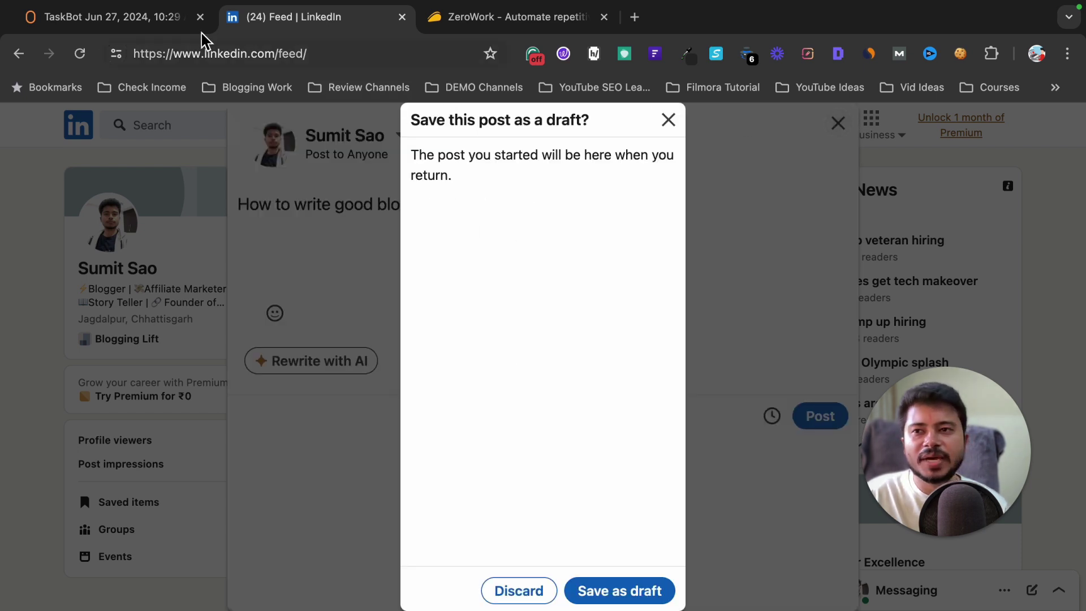
click(181, 17)
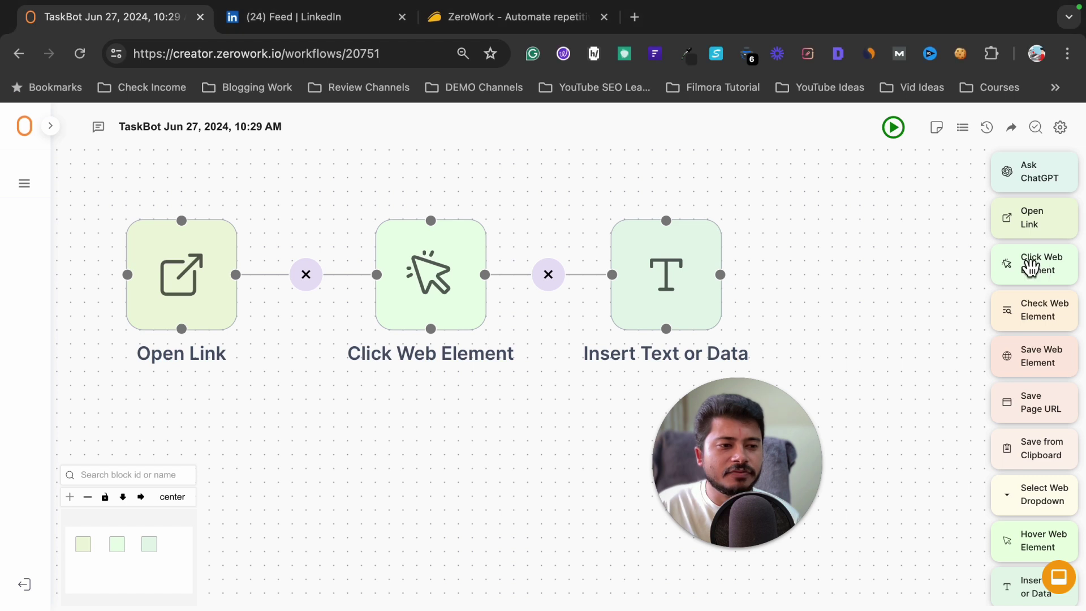
Step: Add a Click Web Element block with selector text="Post" and 5-second minimum wait after Insert Text or Data
drag(1026, 267, 866, 276)
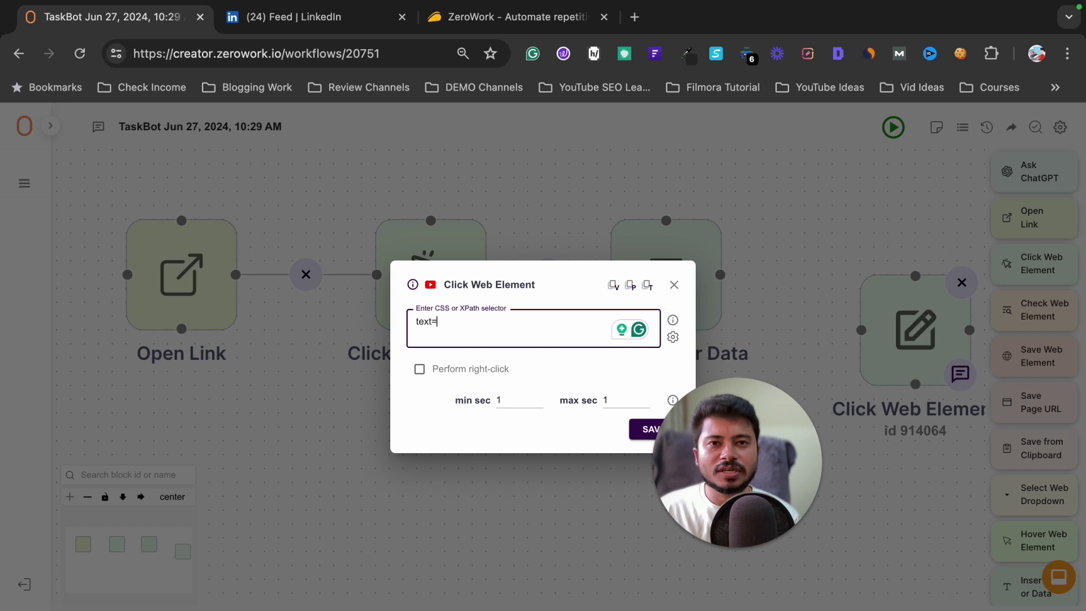
text("Post)
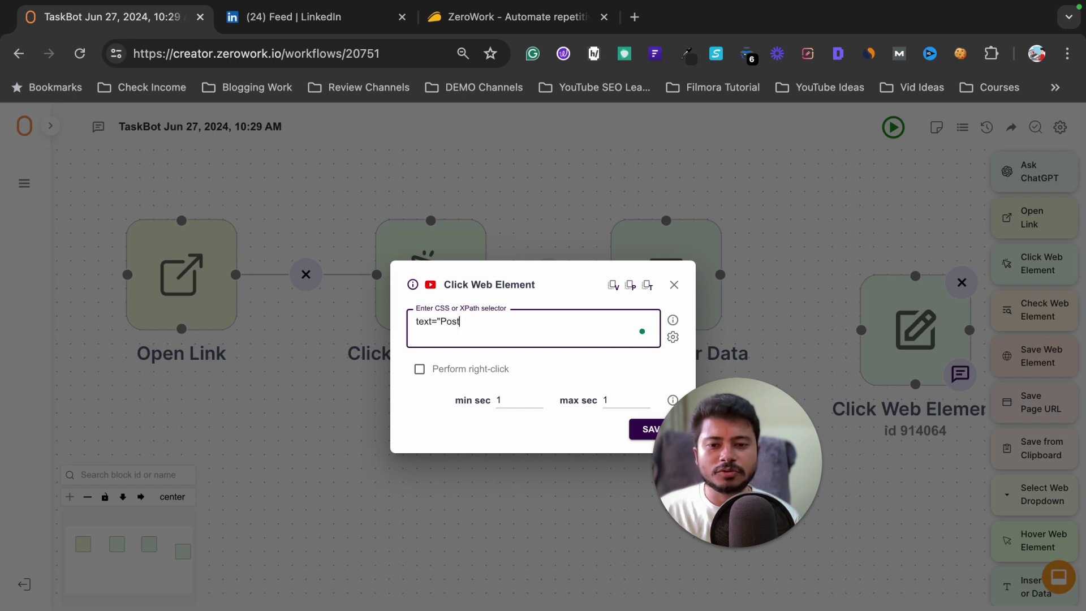
text(")
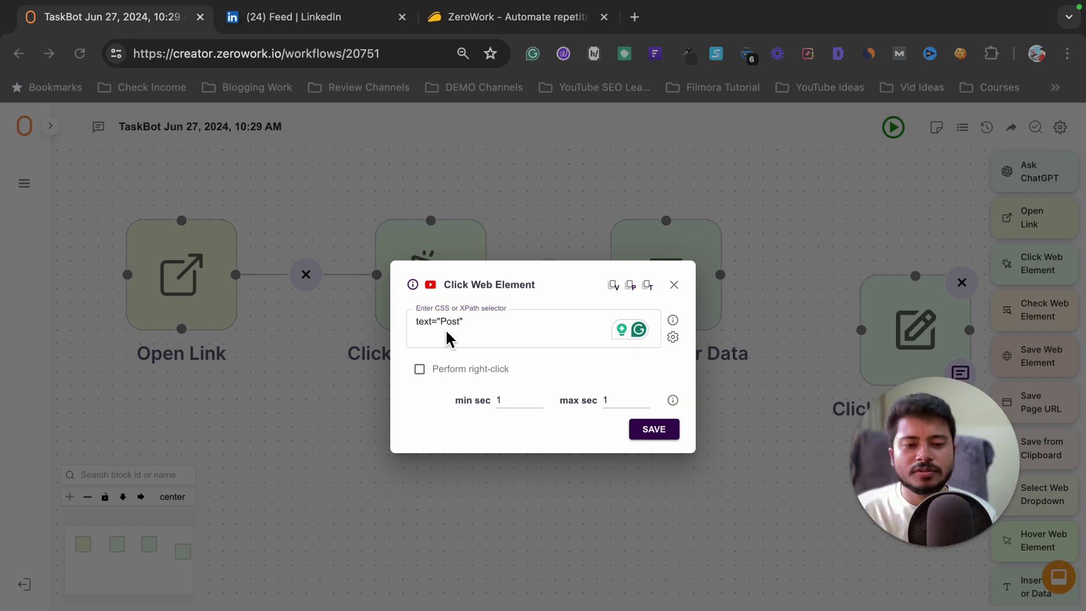
click(507, 400)
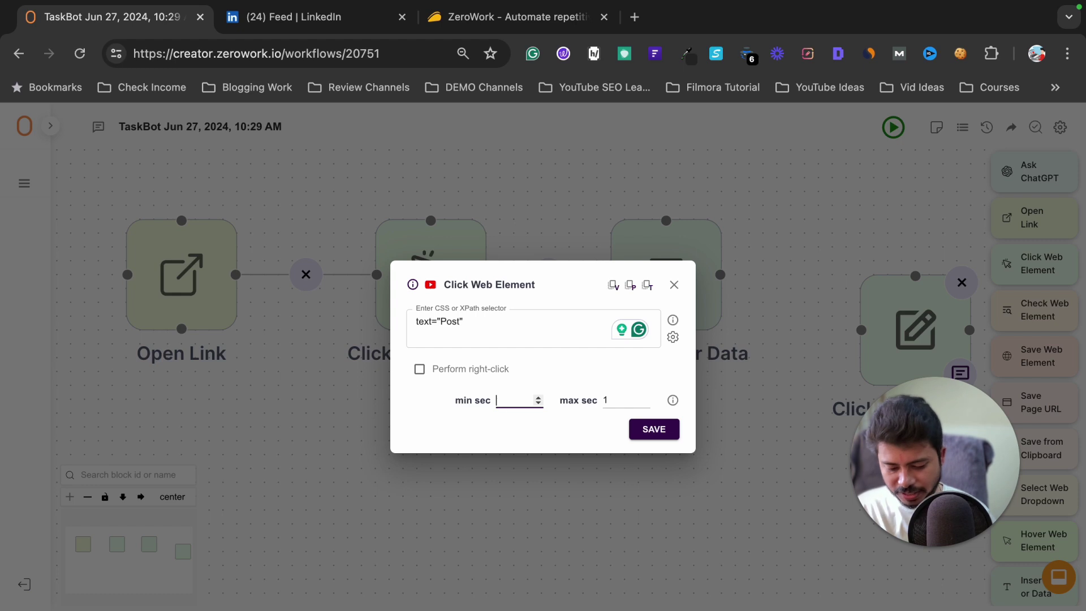
click(465, 427)
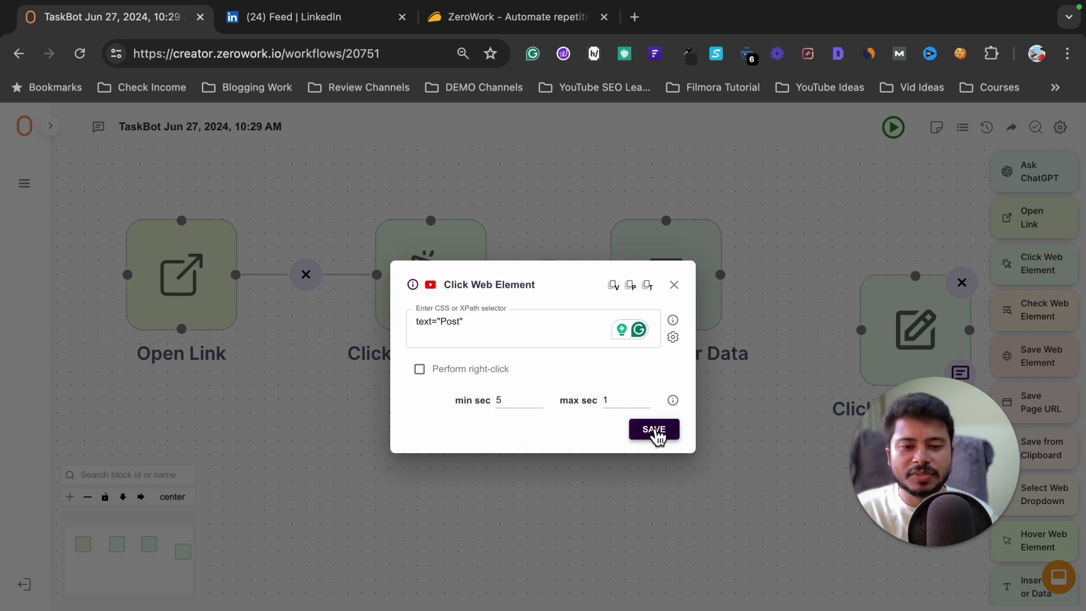
click(654, 430)
drag(877, 306, 727, 277)
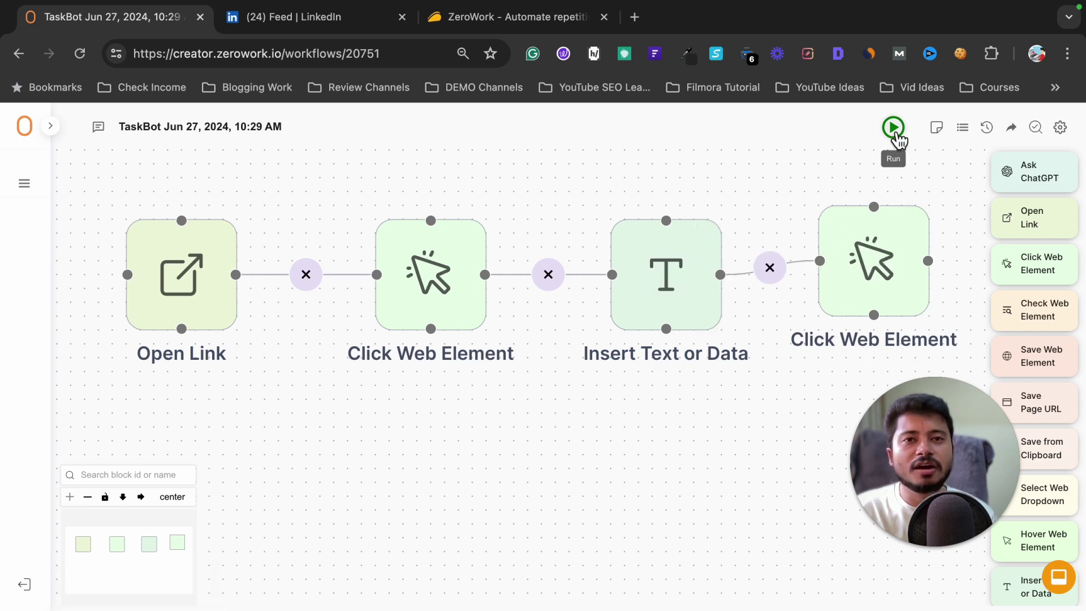
Step: Run the four-block TaskBot so it types and publishes 'How to write good blog post without AI?'
click(896, 135)
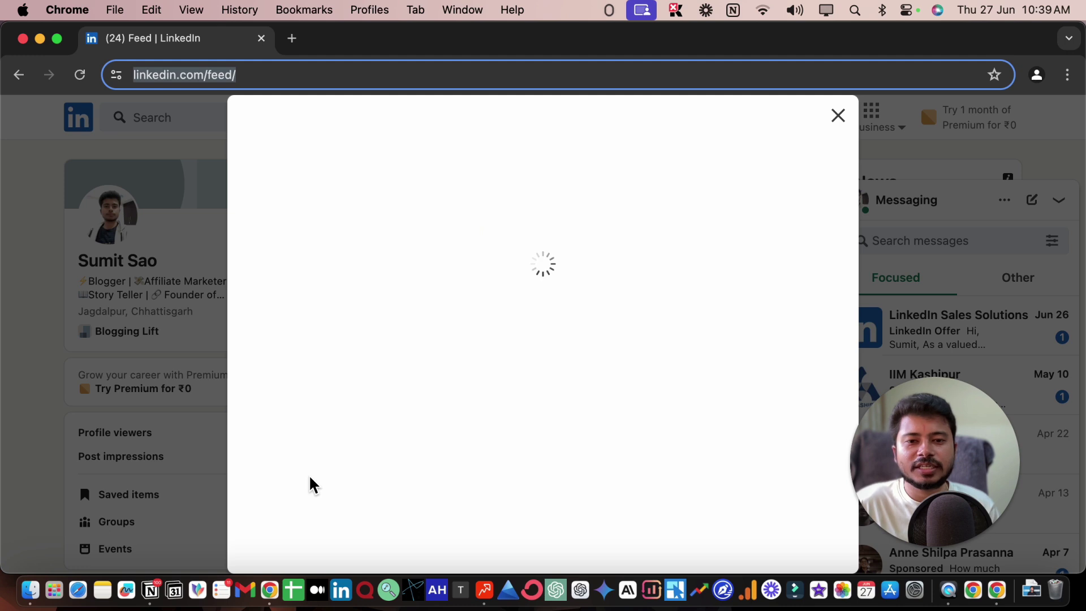
text(How to write good blo)
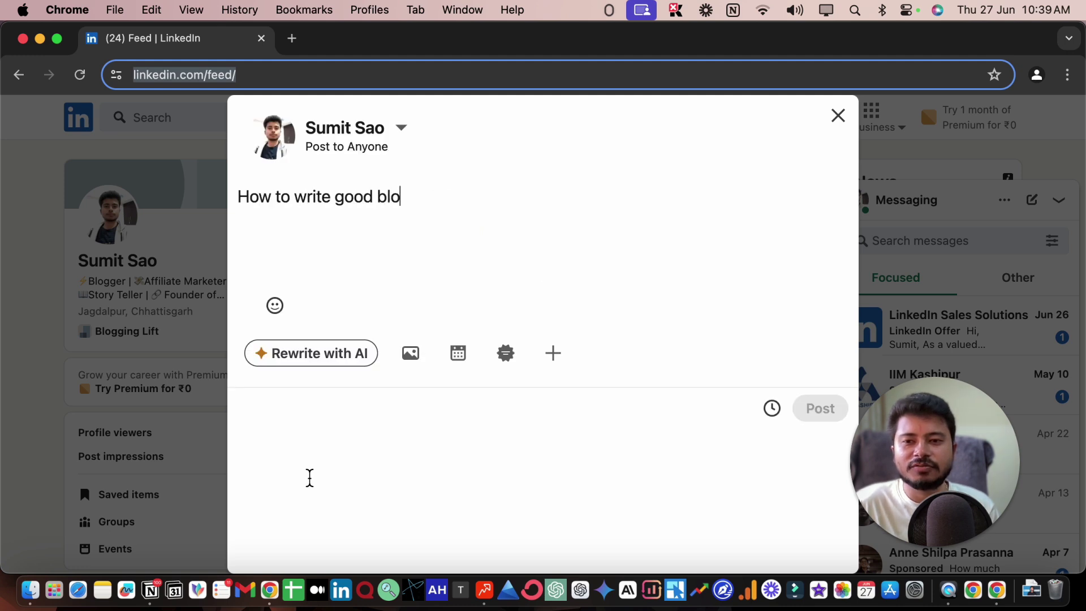
text(g post without AI?)
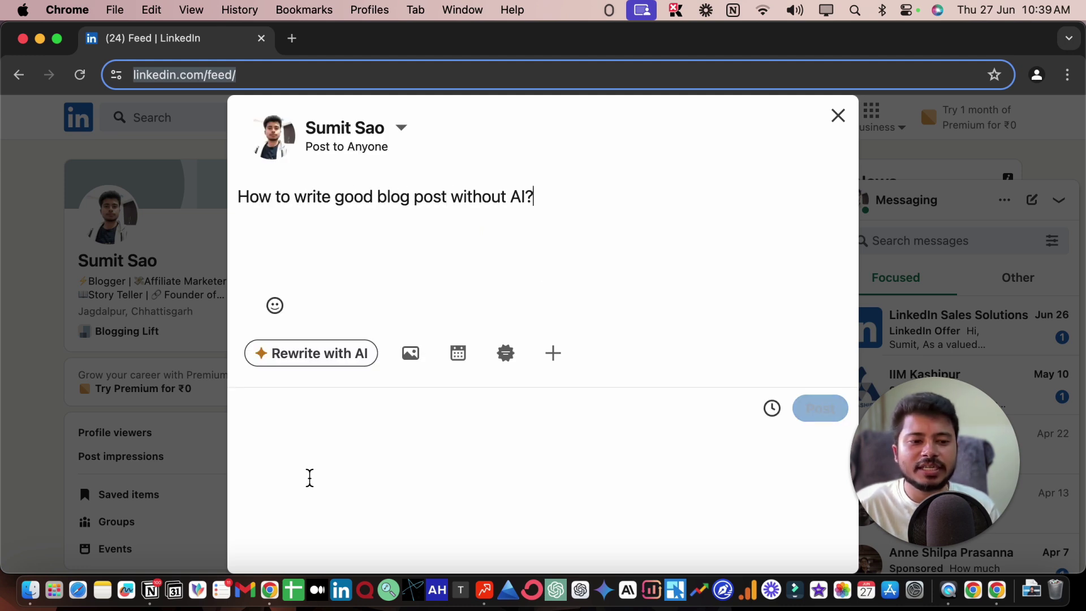
key(super+Return)
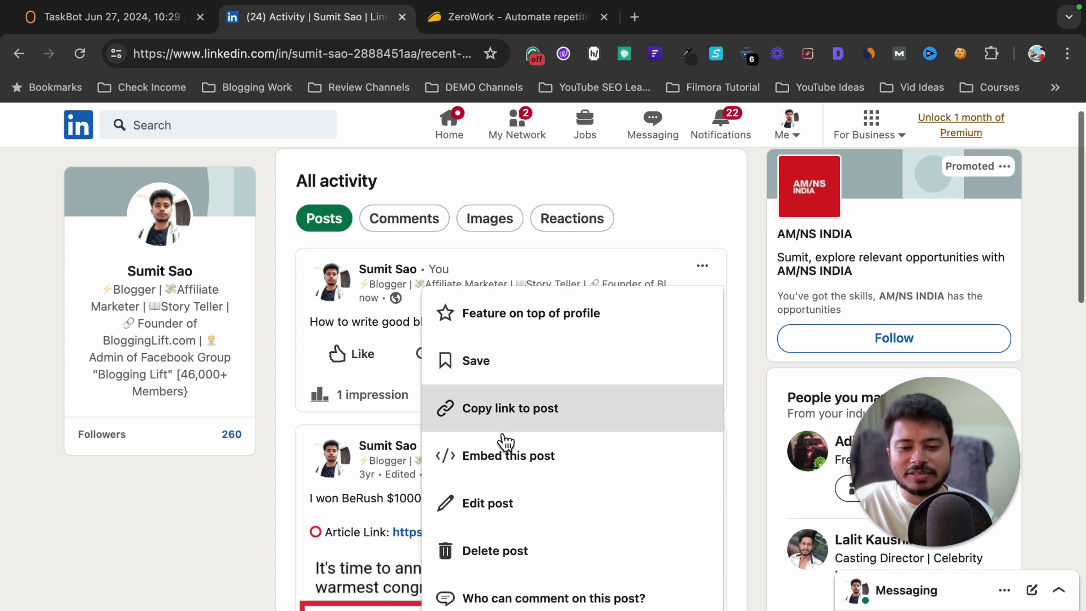
Step: Delete the published 'How to write good blog post without AI?' test post and confirm the deletion
scroll(504, 445, down, 3)
click(506, 447)
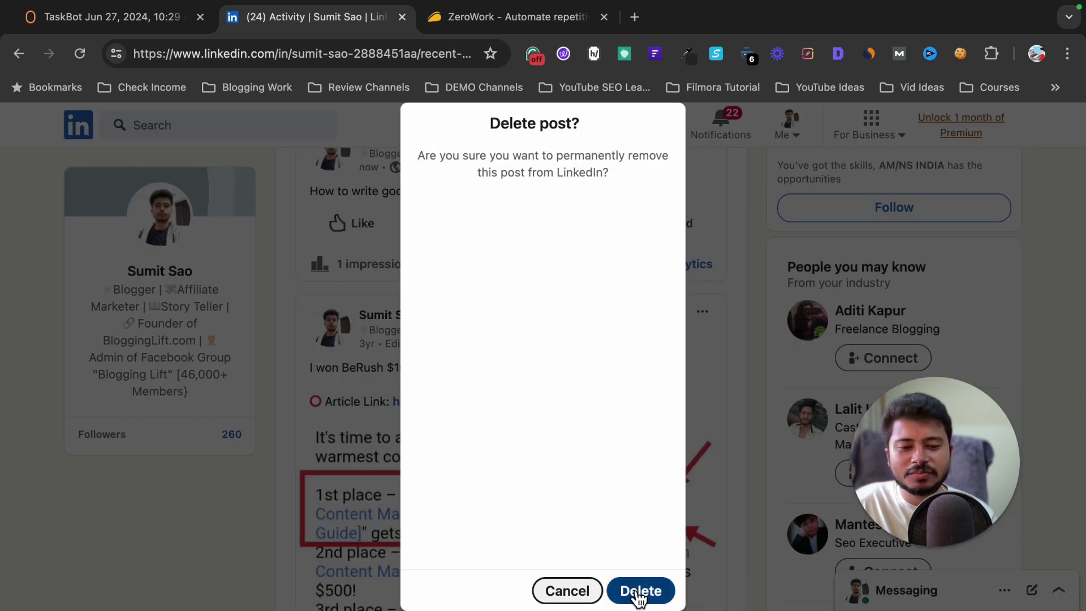
click(637, 592)
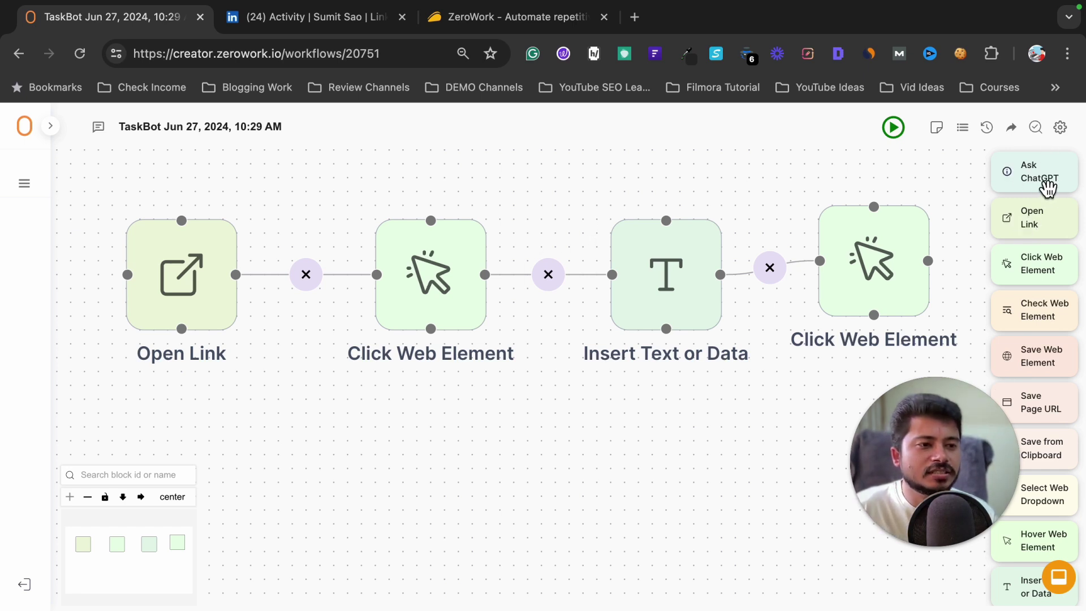
Step: Shift the final Click Web Element block slightly lower on the canvas
mouse_move(843, 291)
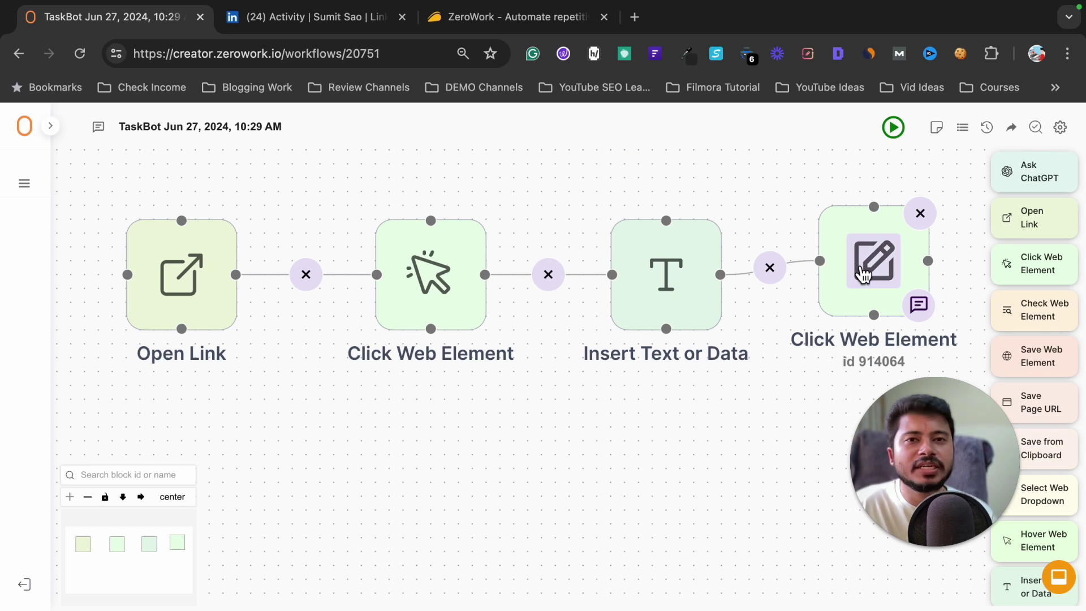
mouse_move(659, 295)
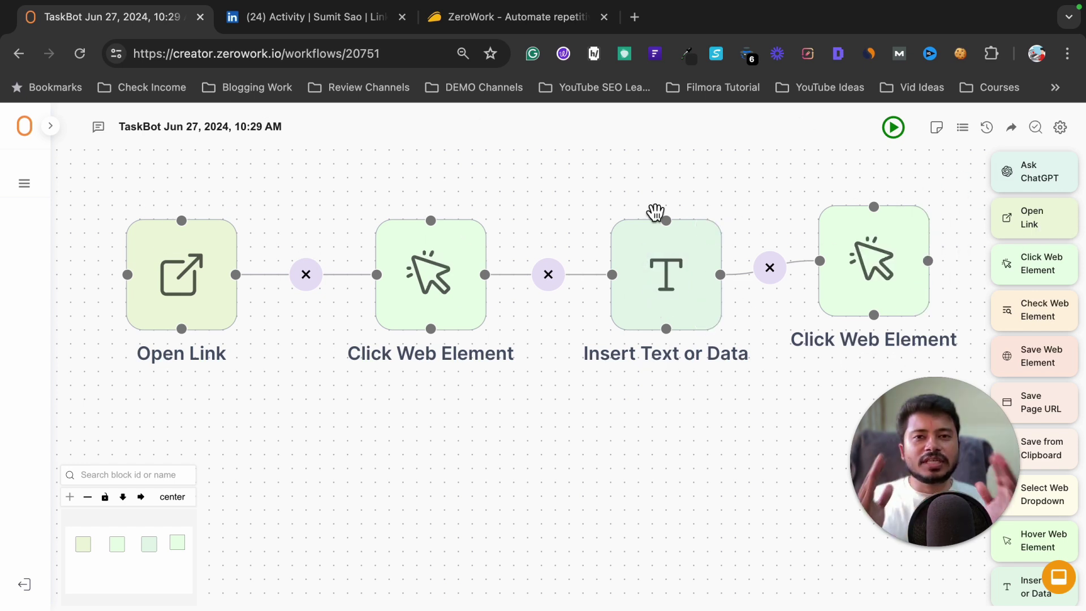
drag(906, 267, 910, 294)
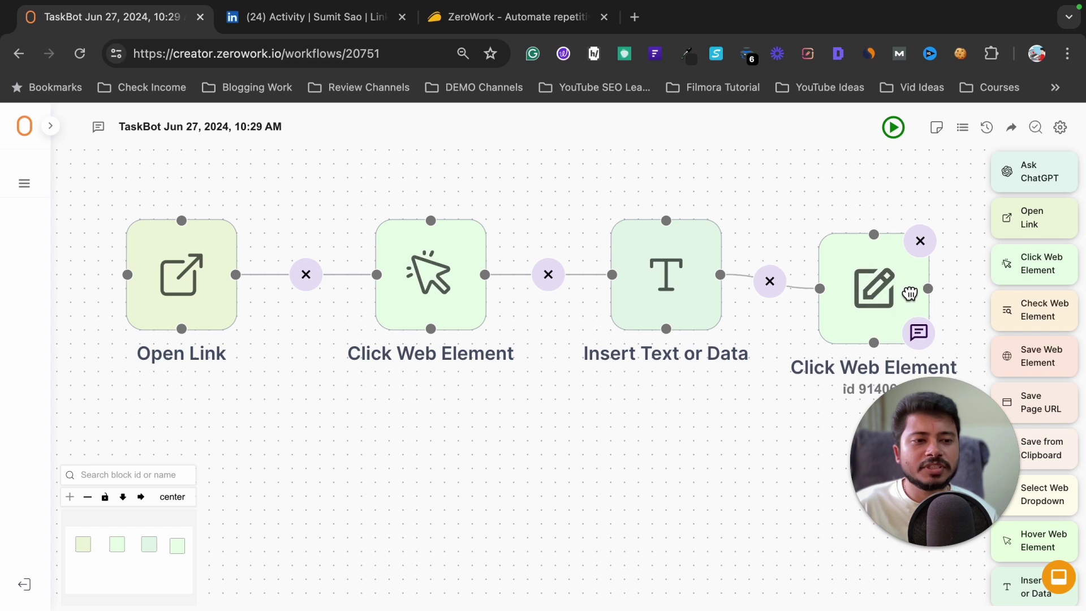